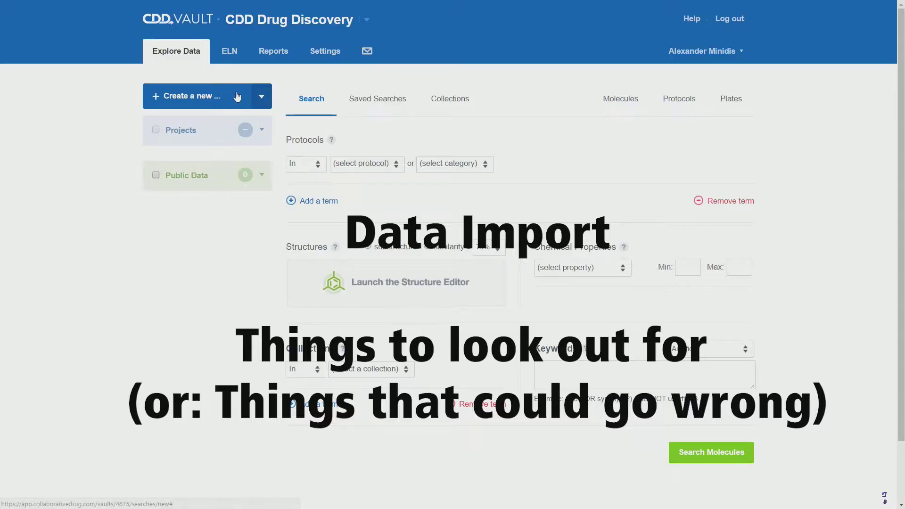
# - Create the project 'Project X α and Ω' with the description 'Some description here'
pyautogui.click(263, 97)
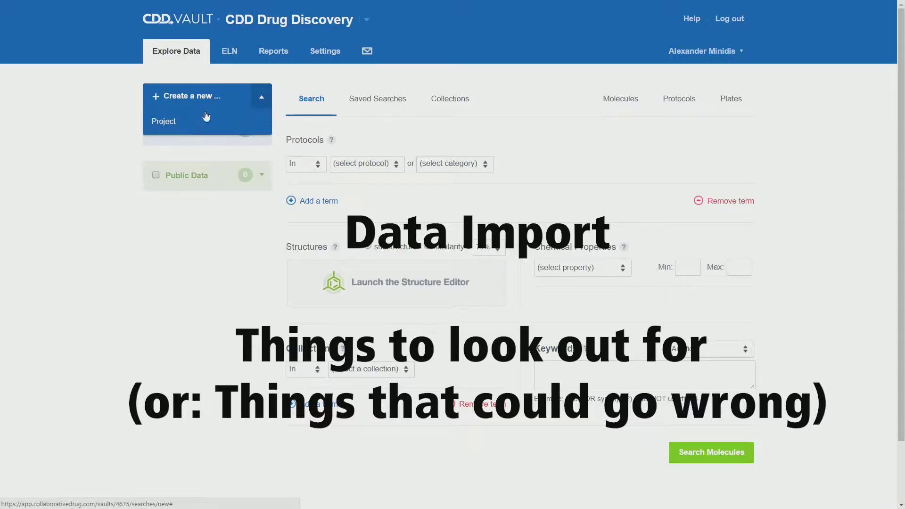
pyautogui.click(171, 123)
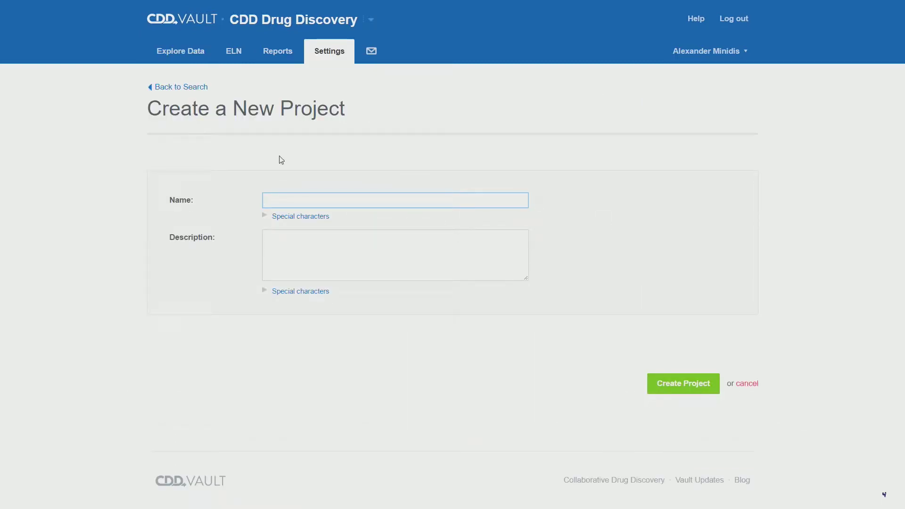
pyautogui.write('Project X')
pyautogui.press('Tab')
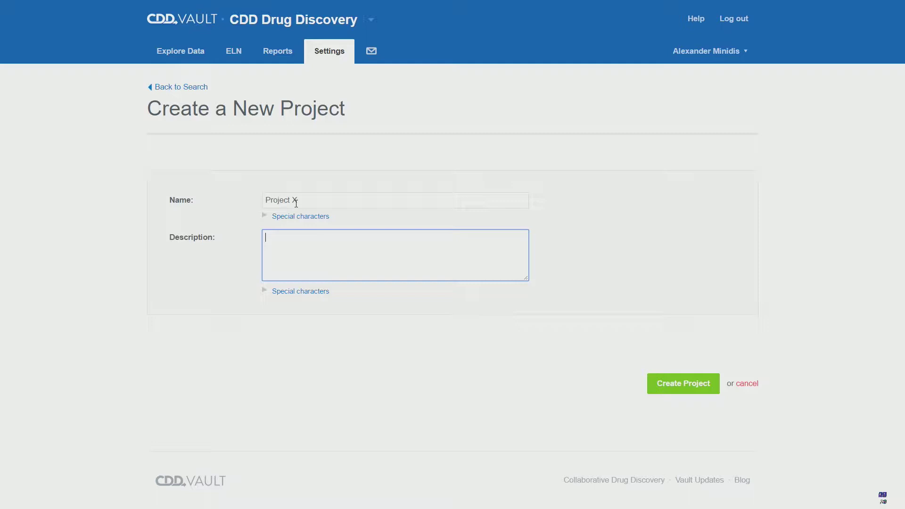
pyautogui.click(330, 204)
pyautogui.click(265, 235)
pyautogui.write('and')
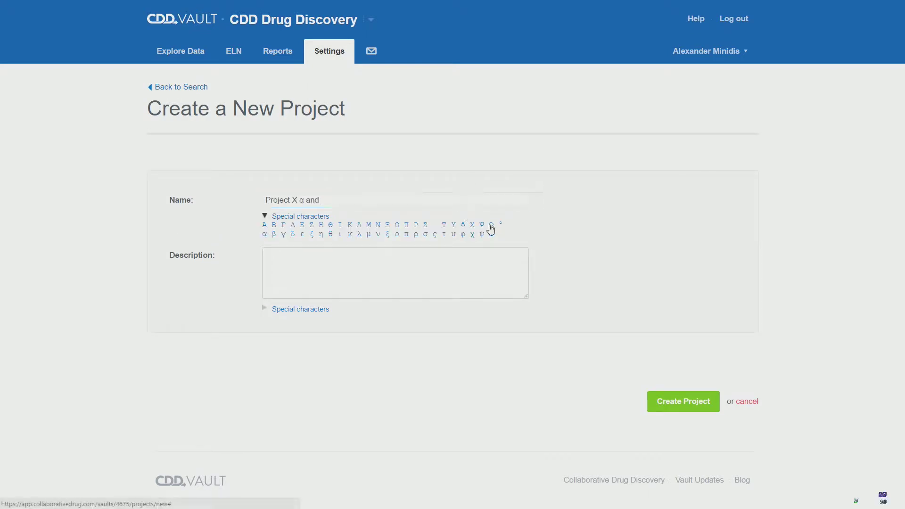
pyautogui.click(491, 224)
pyautogui.click(296, 261)
pyautogui.write('Some description here')
pyautogui.click(683, 403)
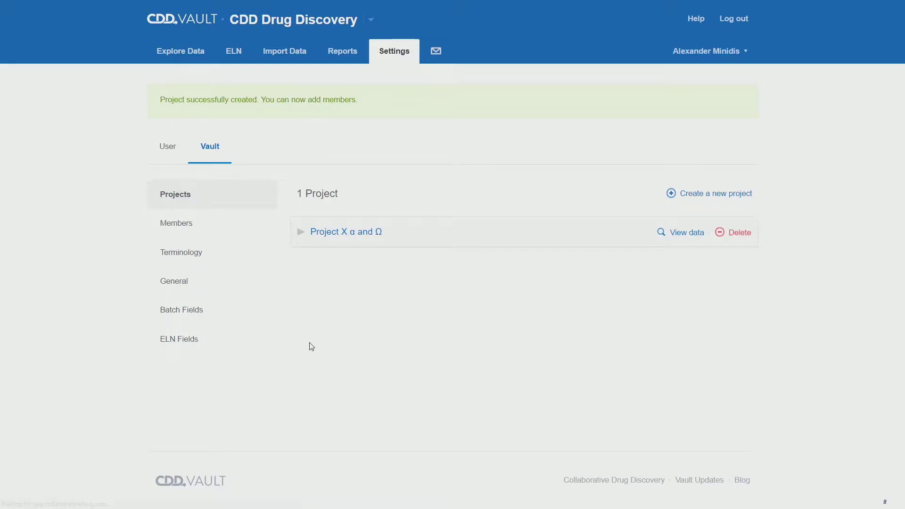
# - Upload mglur5toCDD.csv into the Project X α and Ω project
pyautogui.click(276, 50)
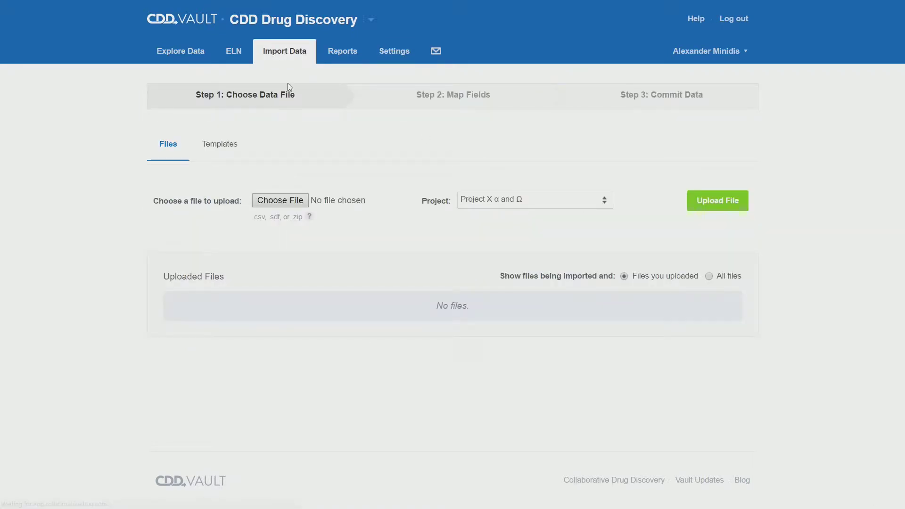
pyautogui.click(288, 204)
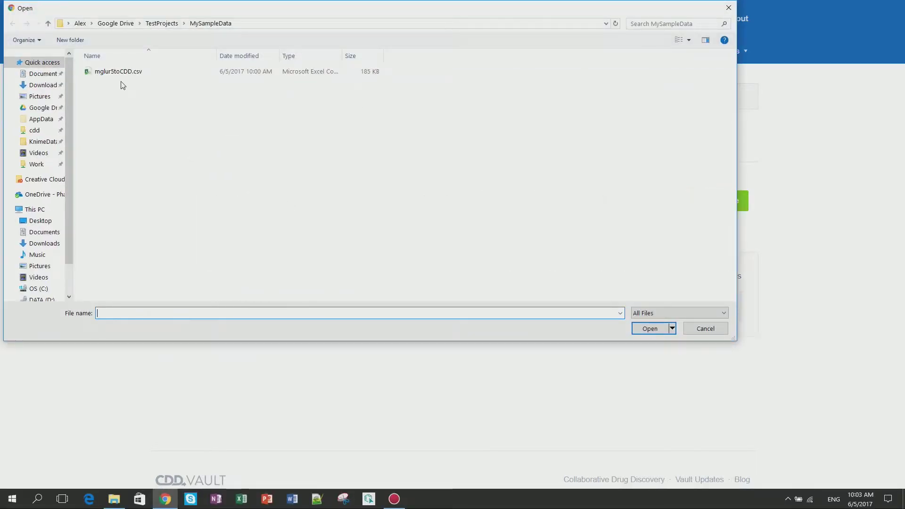
pyautogui.click(110, 72)
pyautogui.click(655, 329)
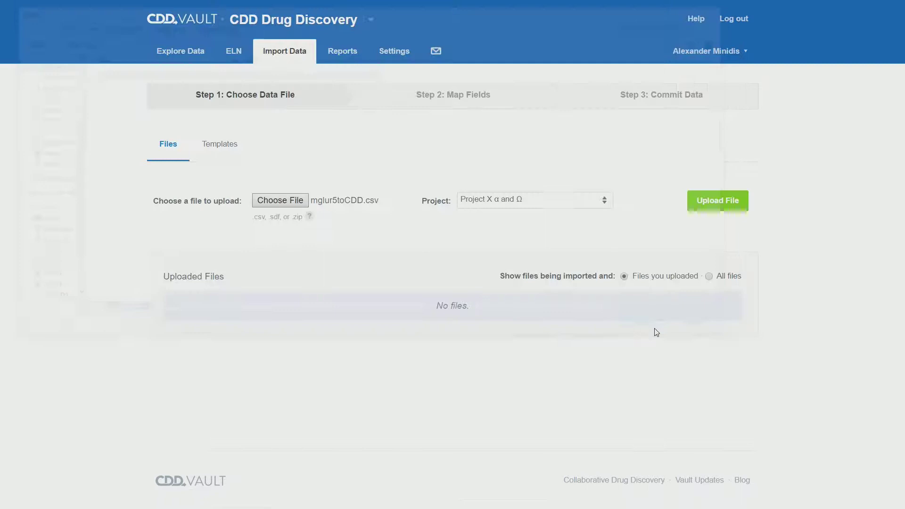
pyautogui.click(495, 206)
pyautogui.click(713, 202)
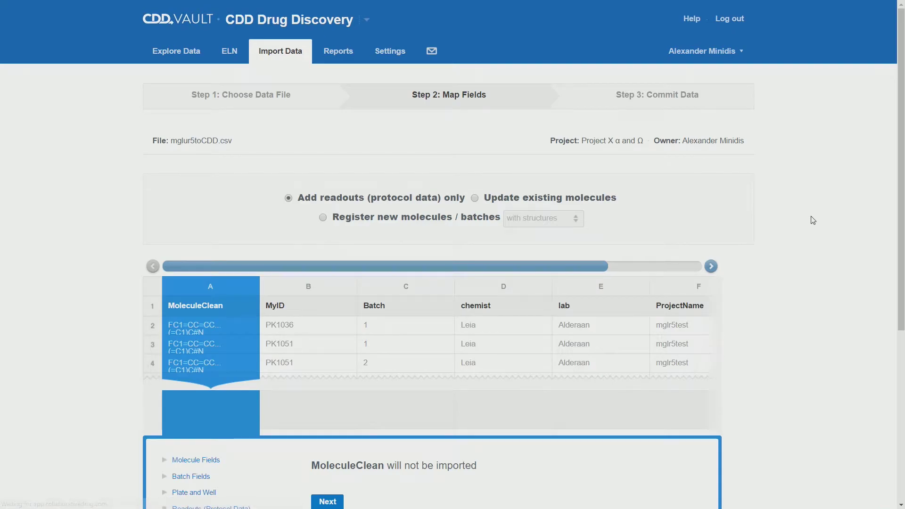
# - Switch the import mode from readouts only to registering new molecules and batches with structures
pyautogui.scroll(-1, 814, 221)
pyautogui.scroll(-2, 813, 220)
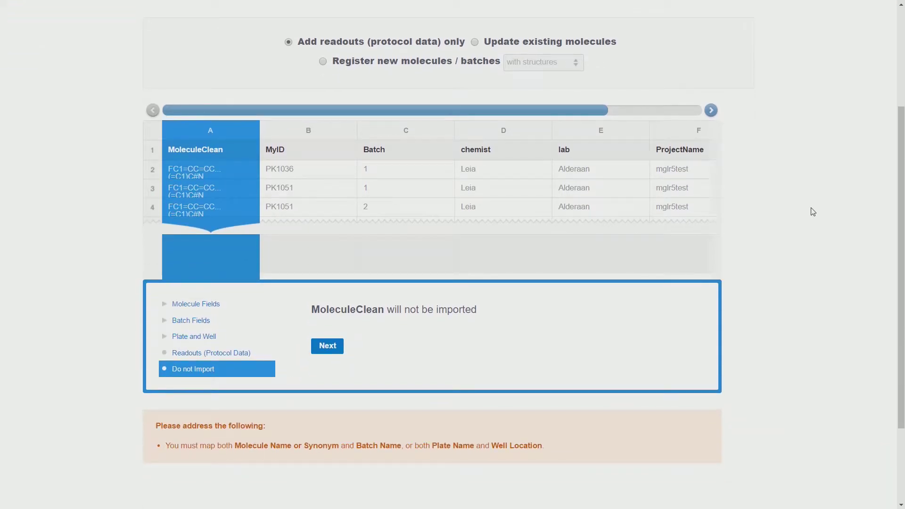
pyautogui.click(289, 42)
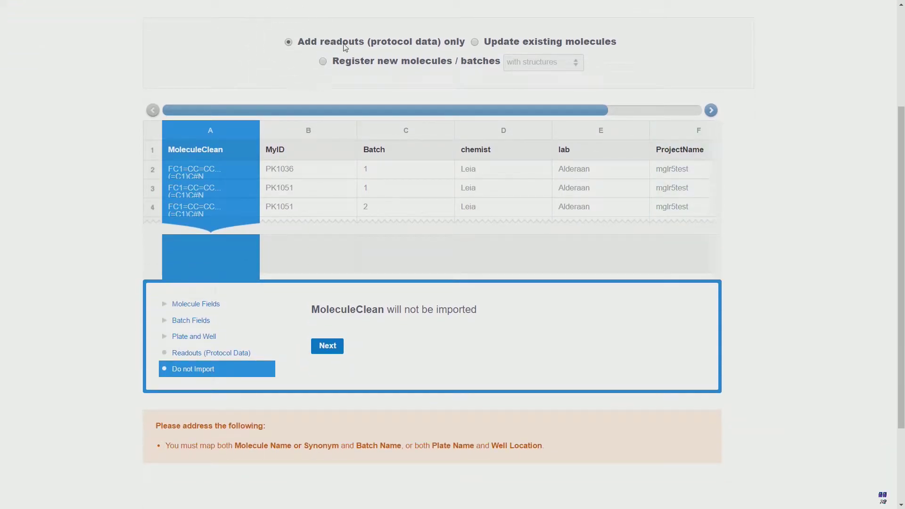
pyautogui.click(380, 62)
pyautogui.click(323, 62)
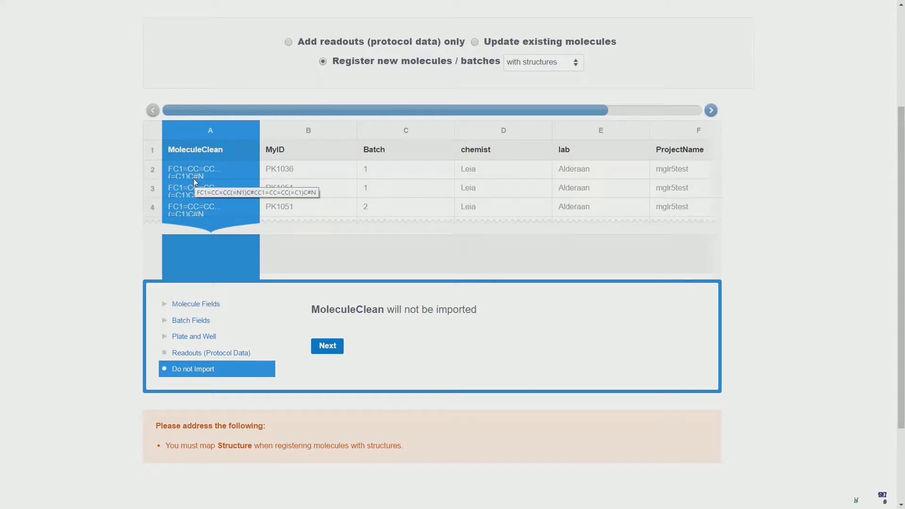
# - Map MoleculeClean to Structure and MyID to MySample ID
pyautogui.click(193, 307)
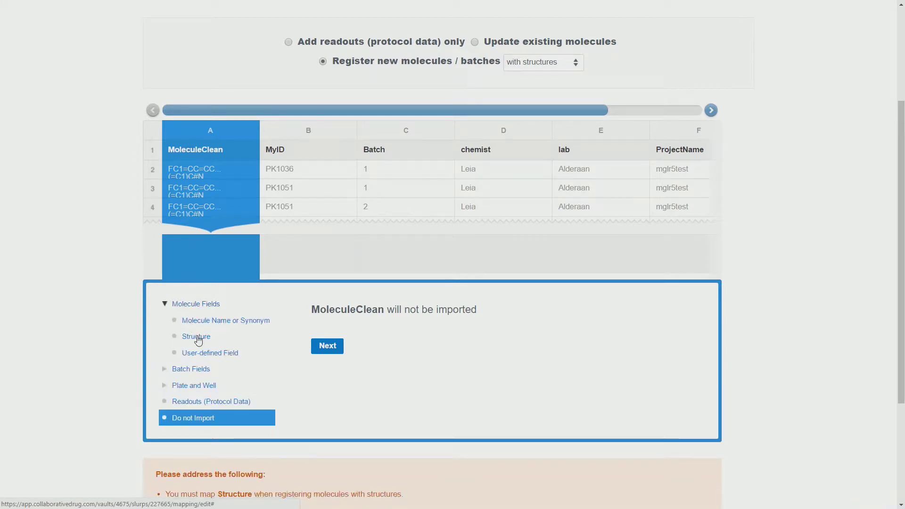
pyautogui.click(197, 338)
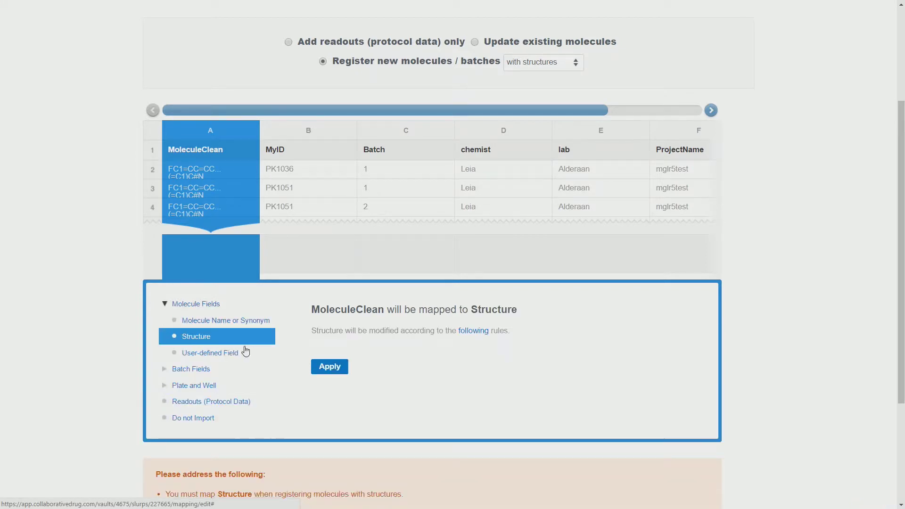
pyautogui.click(335, 370)
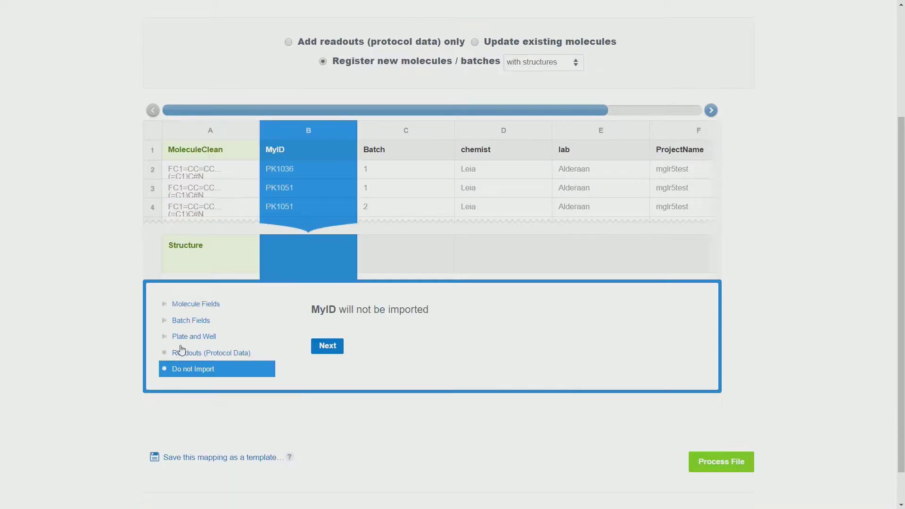
pyautogui.click(185, 322)
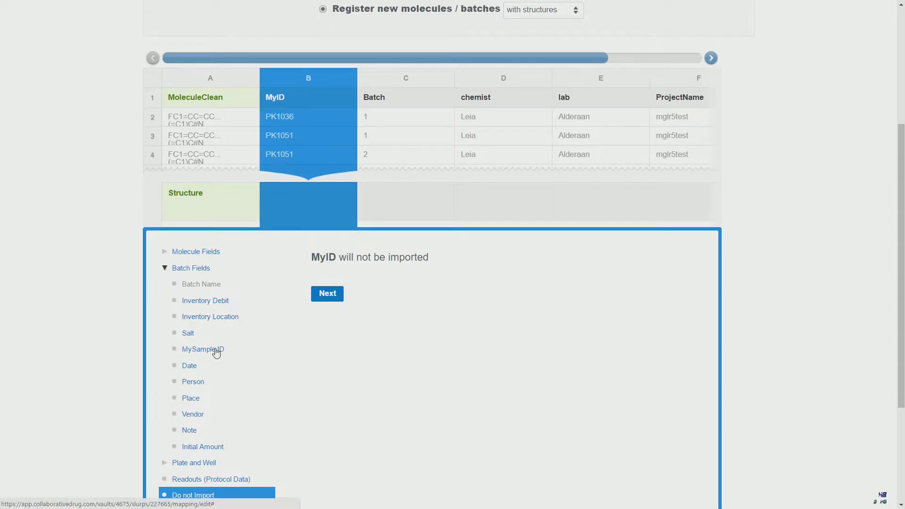
pyautogui.click(216, 351)
pyautogui.click(325, 294)
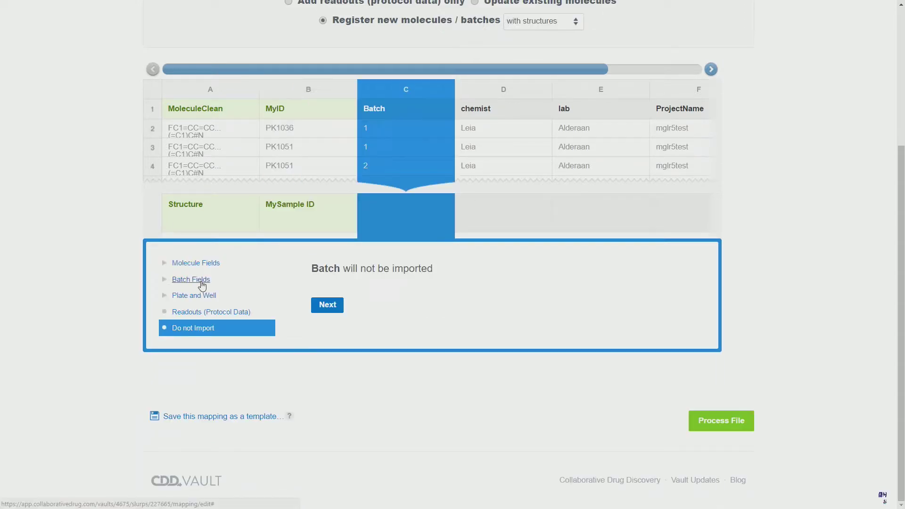
# - Skip the Batch column, and map chemist to Person and lab to Place
pyautogui.click(198, 281)
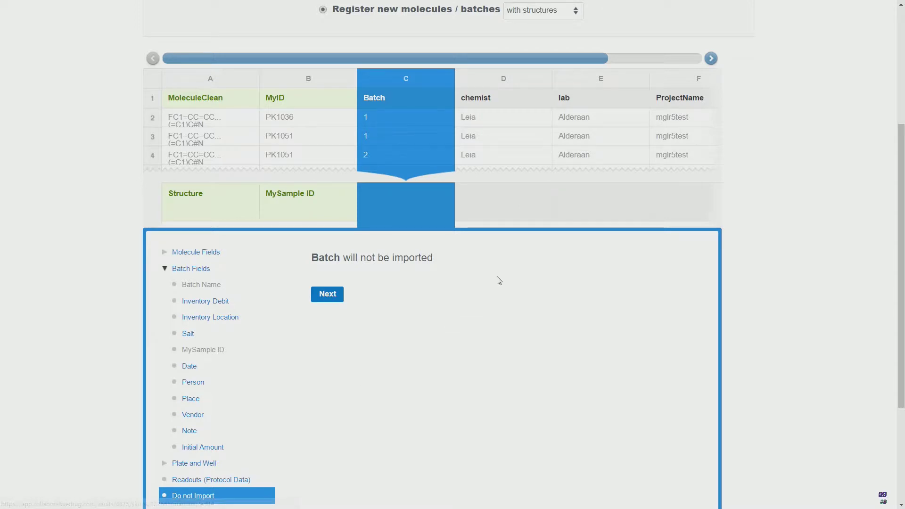
pyautogui.click(327, 294)
pyautogui.click(327, 297)
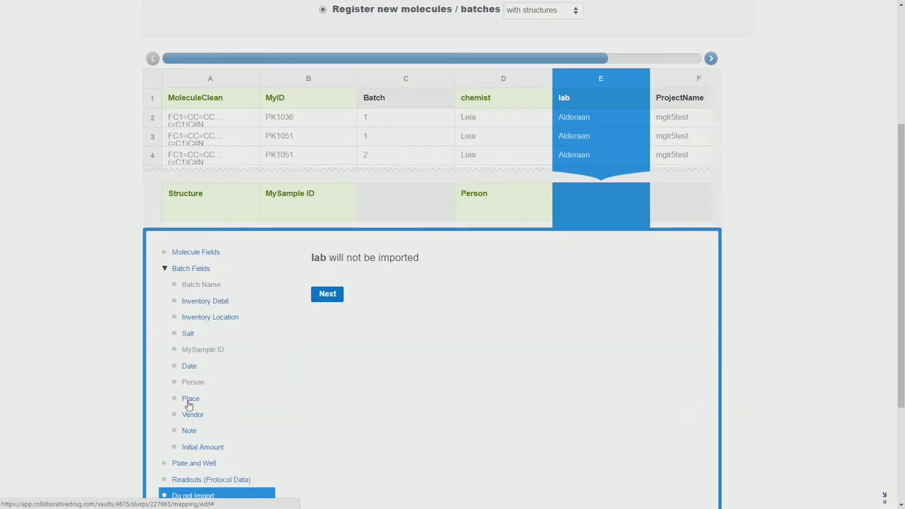
pyautogui.click(188, 402)
pyautogui.click(335, 293)
# - Map ProjectName to a newly created user-defined field
pyautogui.scroll(-2, 198, 330)
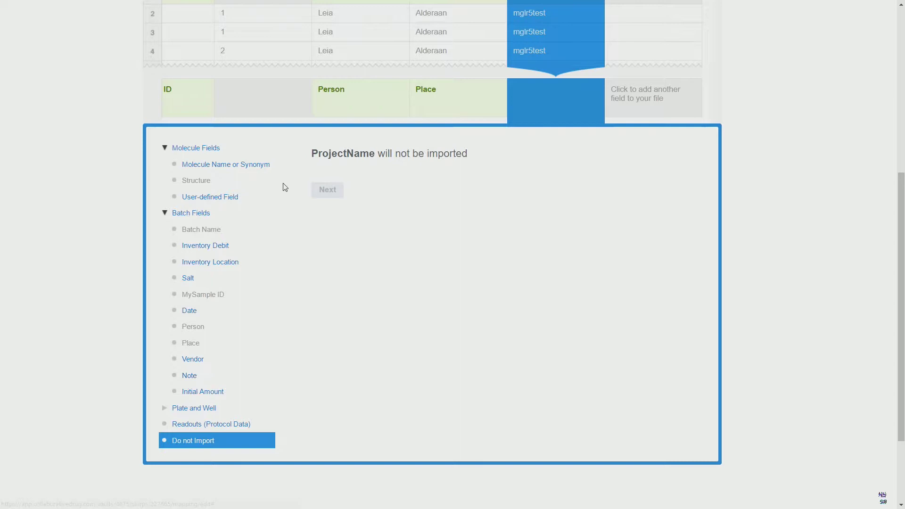
pyautogui.scroll(1, 287, 196)
pyautogui.click(222, 249)
pyautogui.click(382, 252)
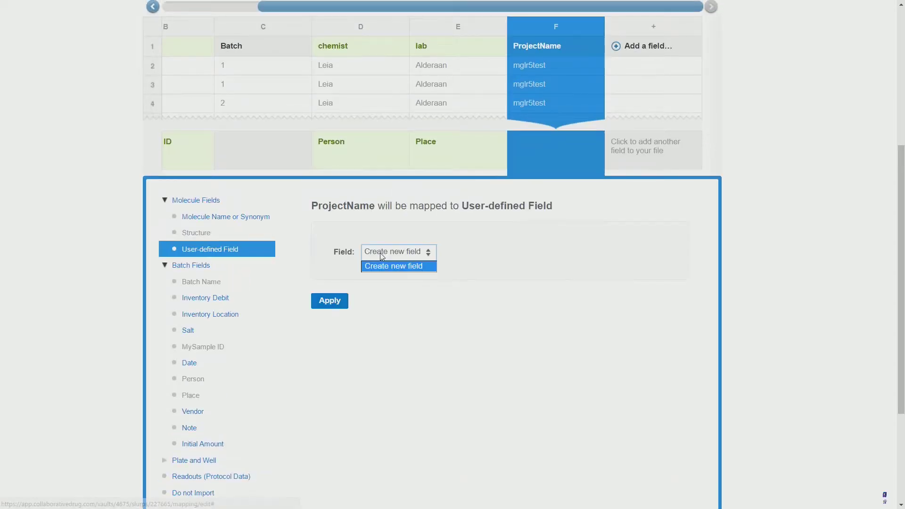
pyautogui.click(331, 301)
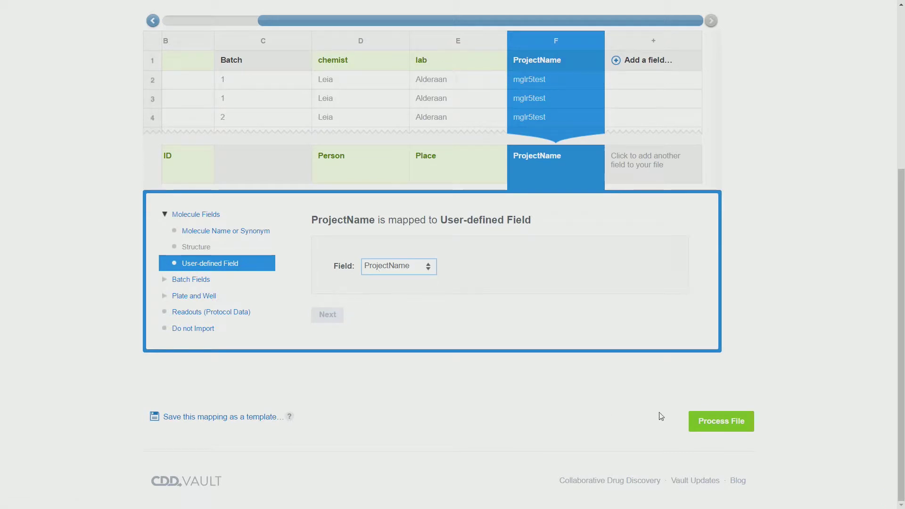
pyautogui.scroll(1, 522, 428)
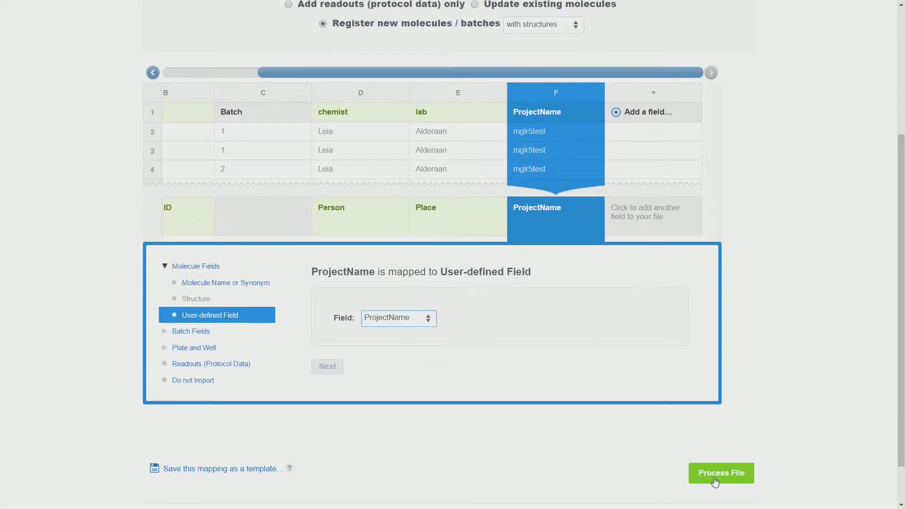
# - Process the mapped file to reach the commit review with 2270 records
pyautogui.click(714, 473)
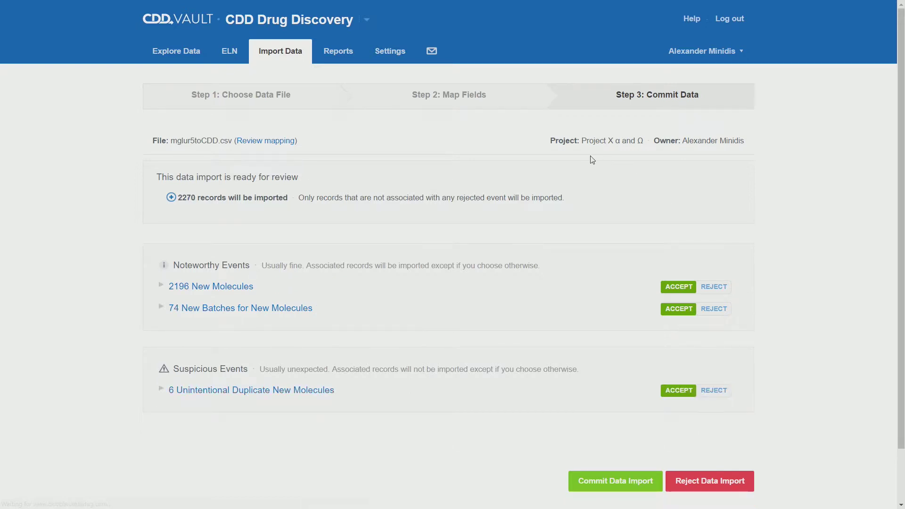
# - Commit the 2270-record import with email updates and bring up mglur5secondary.csv in Excel
pyautogui.click(615, 481)
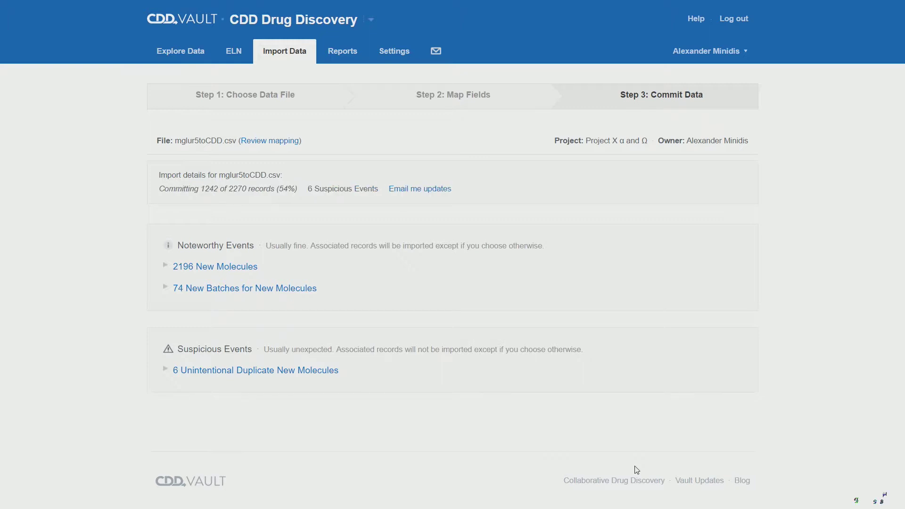
pyautogui.click(415, 189)
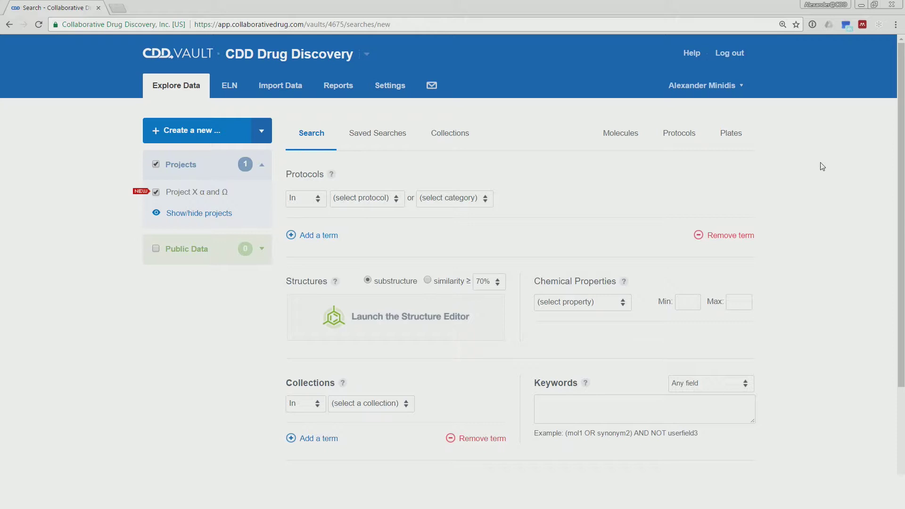
pyautogui.hotkey('alt', 'Tab')
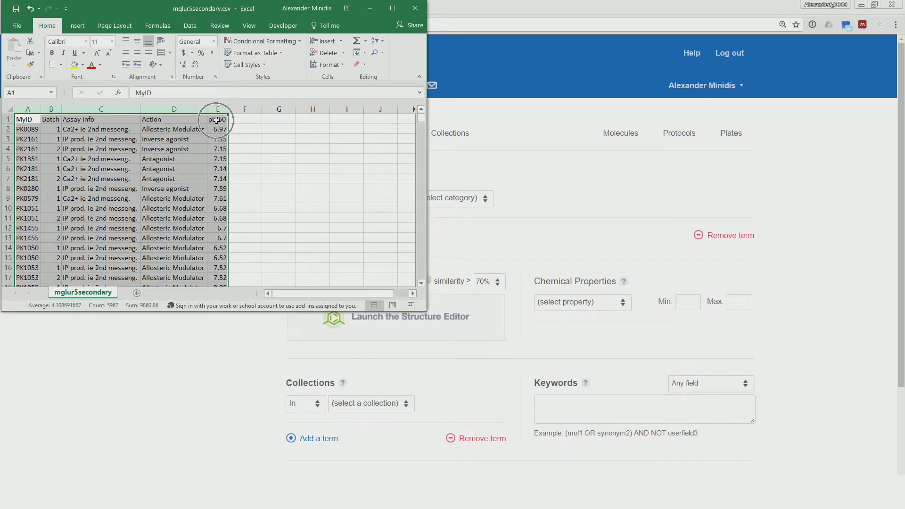
# - Return to the vault's Protocols list, which shows no protocols yet
pyautogui.click(678, 140)
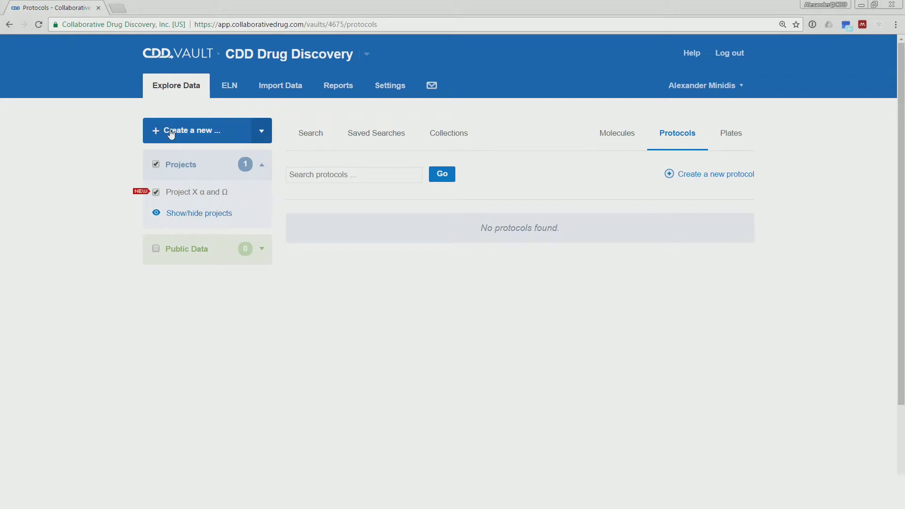
# - Begin creating a new protocol from the Create a new… menu
pyautogui.click(262, 131)
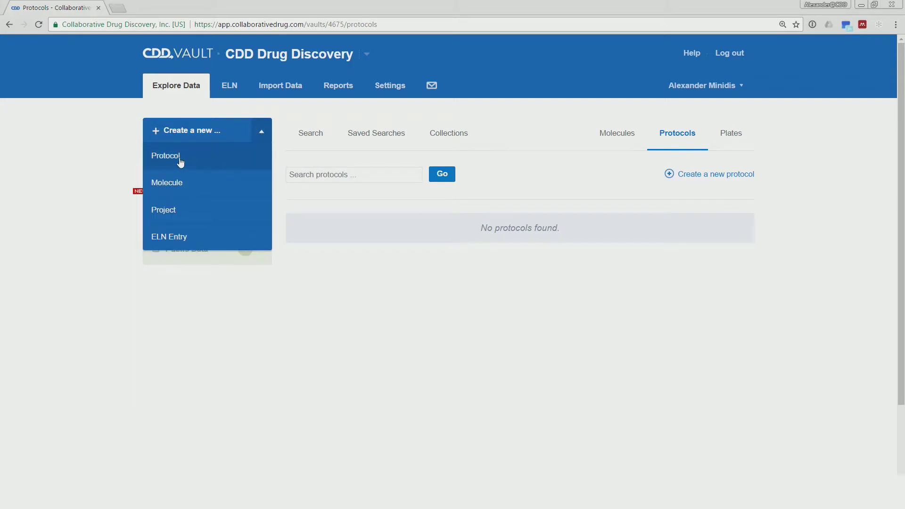
pyautogui.click(181, 160)
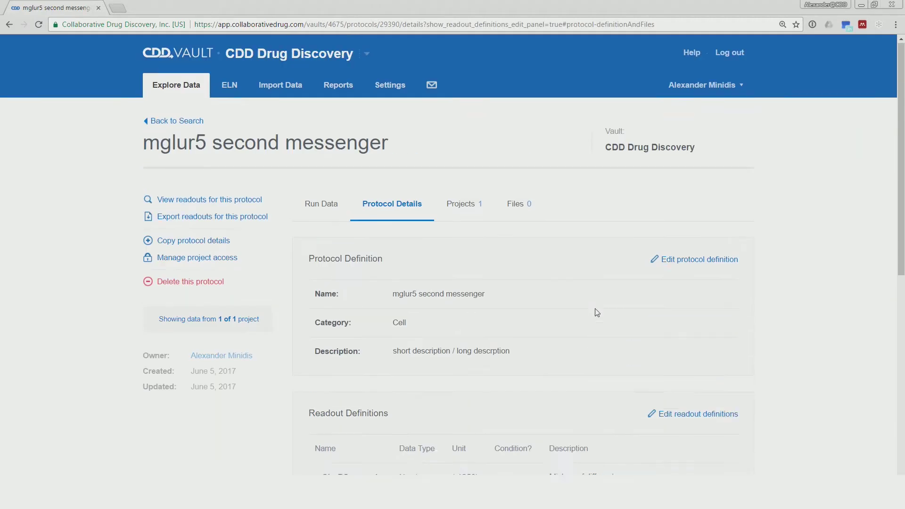
# - Upload mglur5secondary.csv into Project X α and Ω with the browser full screen
pyautogui.click(272, 89)
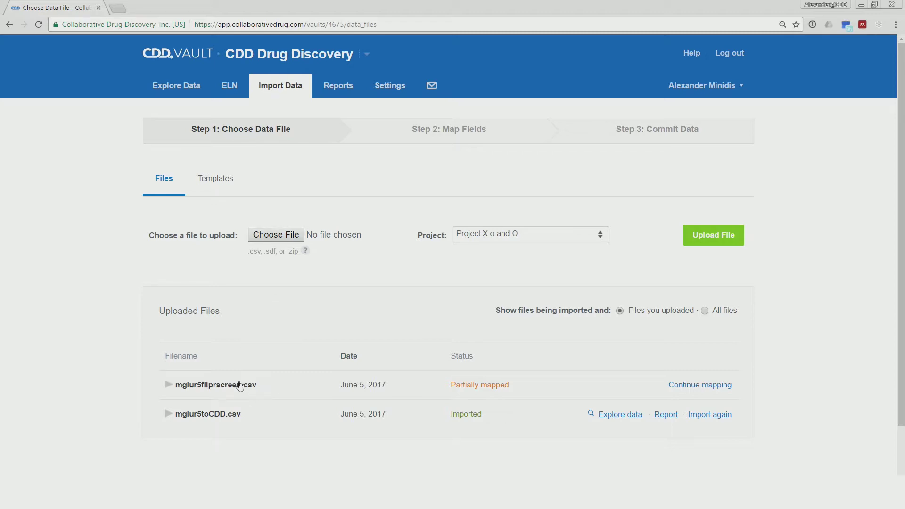
pyautogui.press('F11')
pyautogui.click(276, 199)
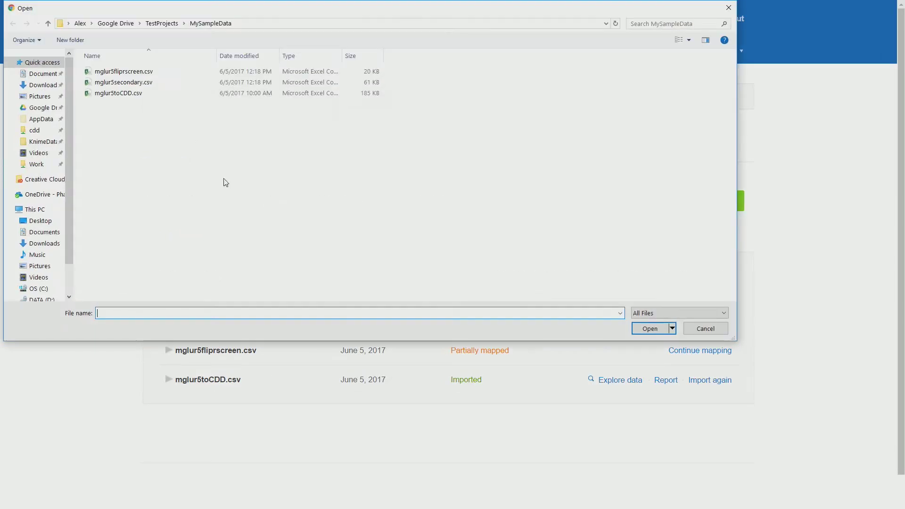
pyautogui.click(123, 82)
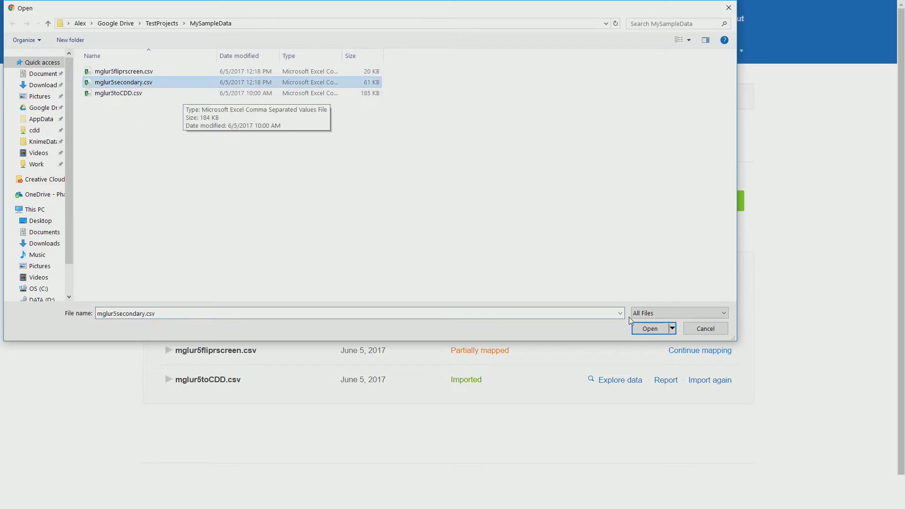
pyautogui.click(650, 329)
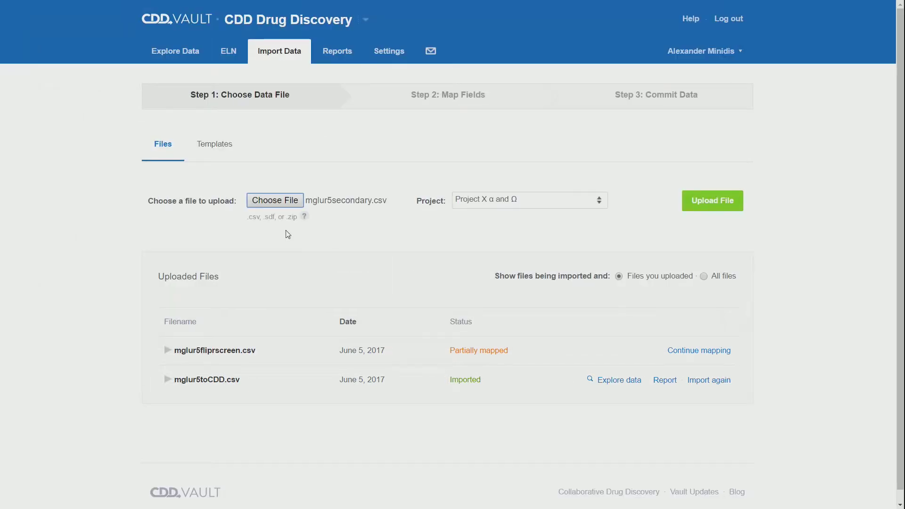
pyautogui.click(483, 199)
pyautogui.click(484, 198)
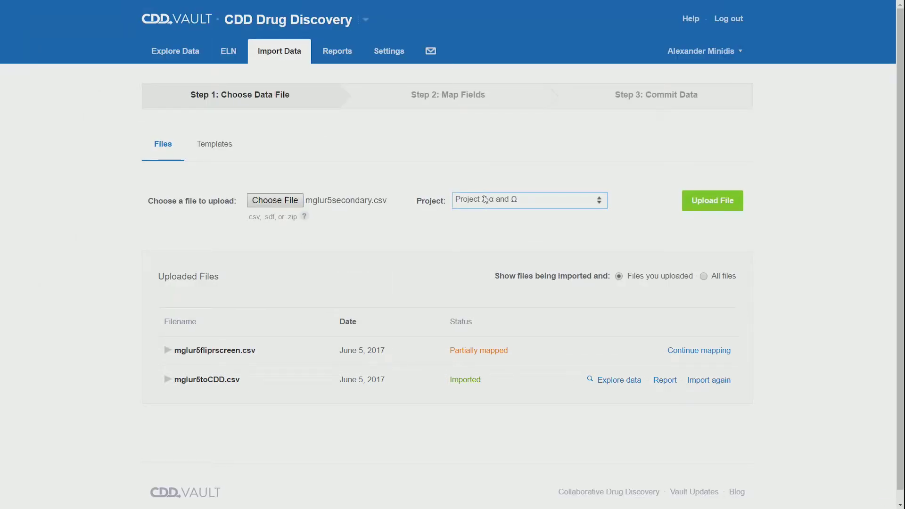
pyautogui.click(702, 209)
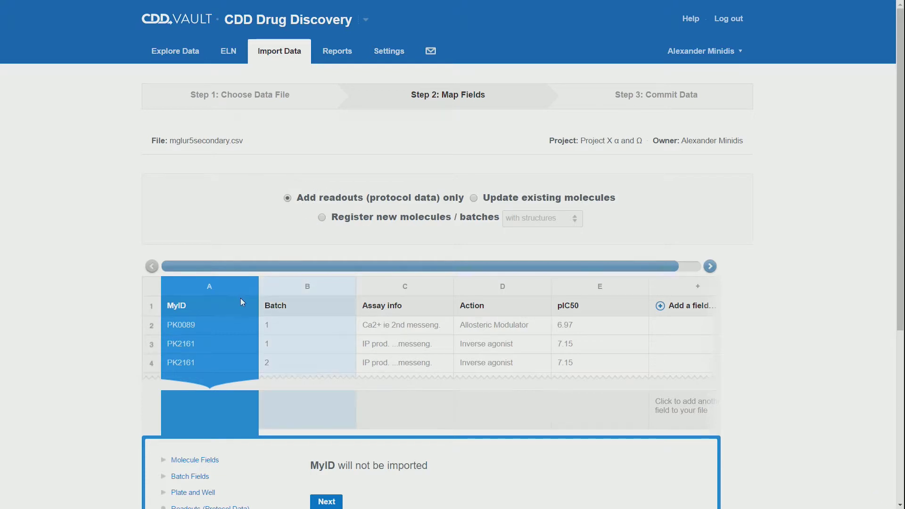
# - Map MyID to MySample ID and accept Batch as the Batch Name
pyautogui.scroll(-2, 241, 297)
pyautogui.scroll(-1, 240, 296)
pyautogui.click(184, 374)
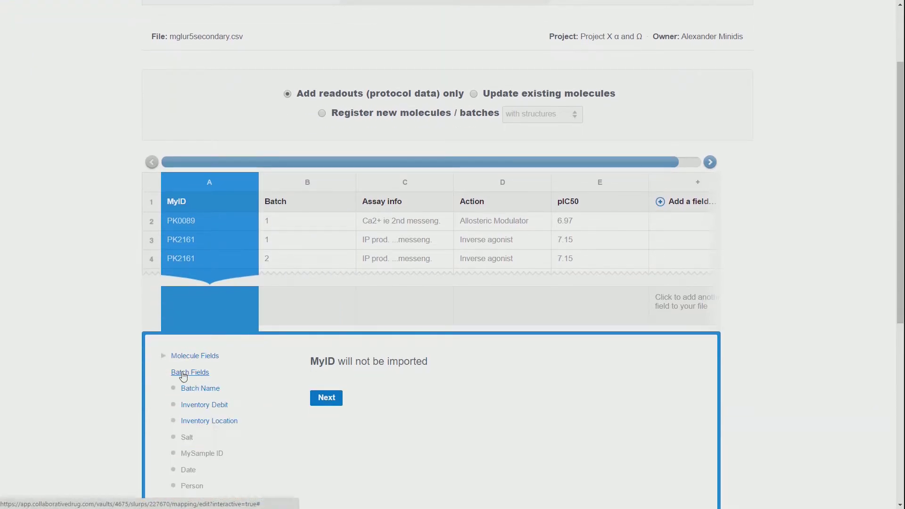
pyautogui.scroll(-3, 184, 376)
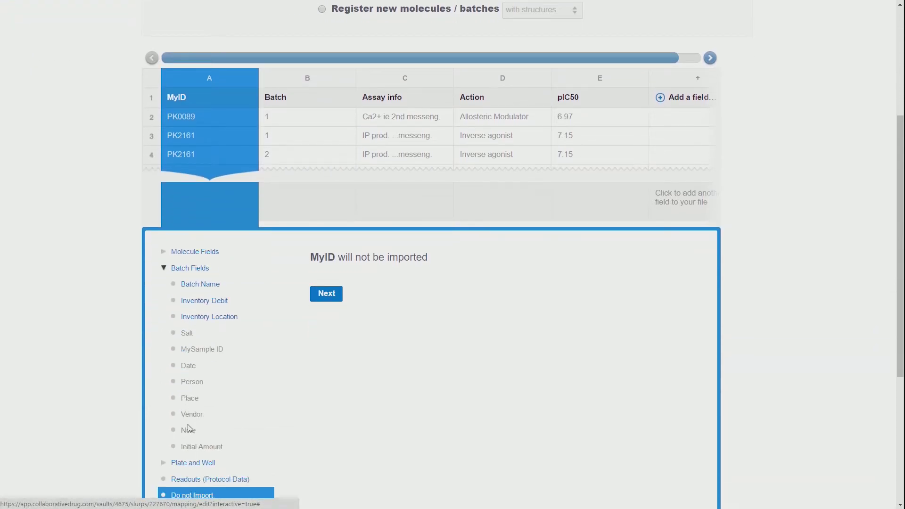
pyautogui.click(196, 354)
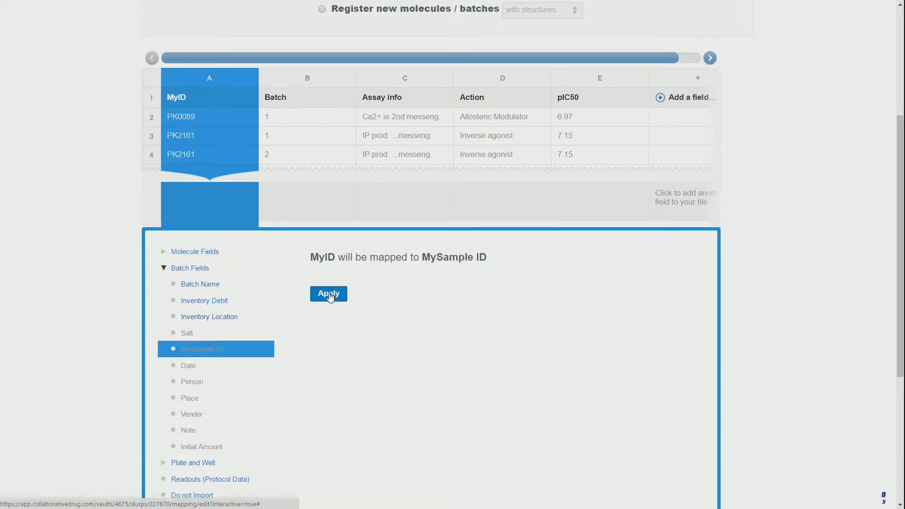
pyautogui.click(329, 295)
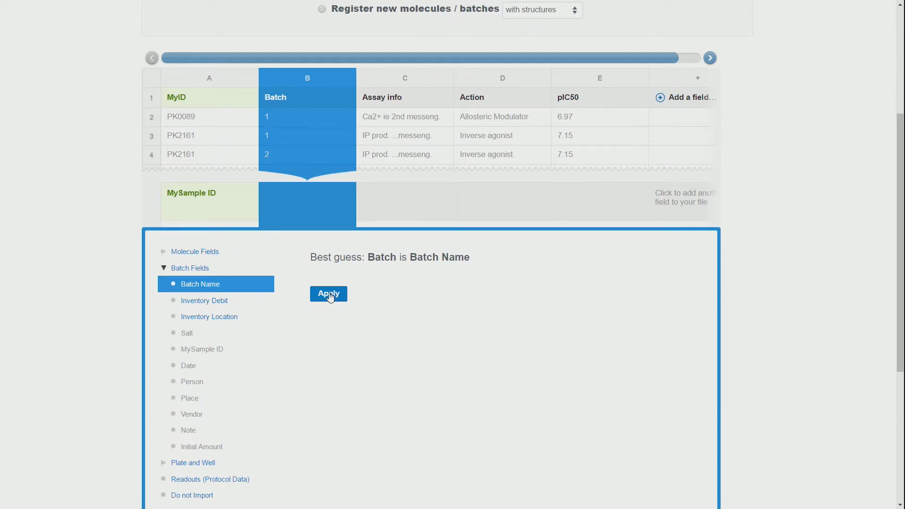
pyautogui.click(329, 294)
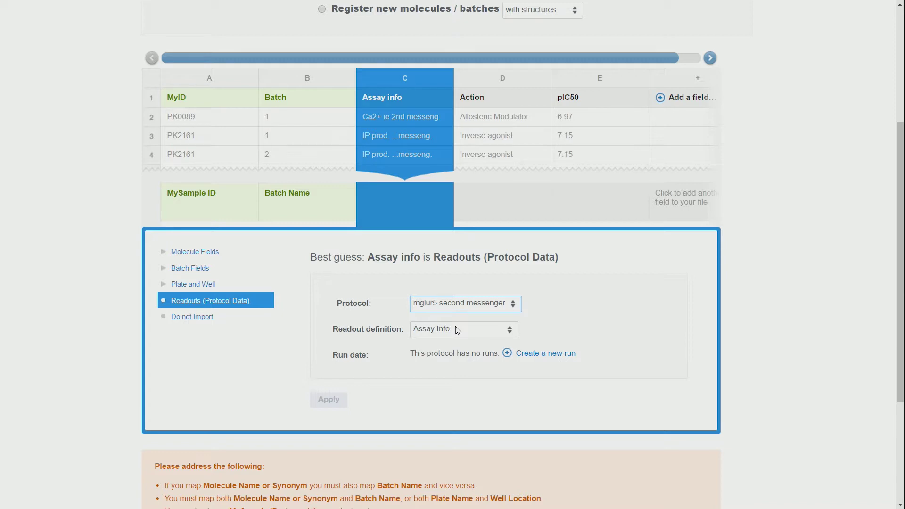
# - Create a new 2017-06-05 run with conditions 'Summary of multiple runs, multiple assays'
pyautogui.click(517, 354)
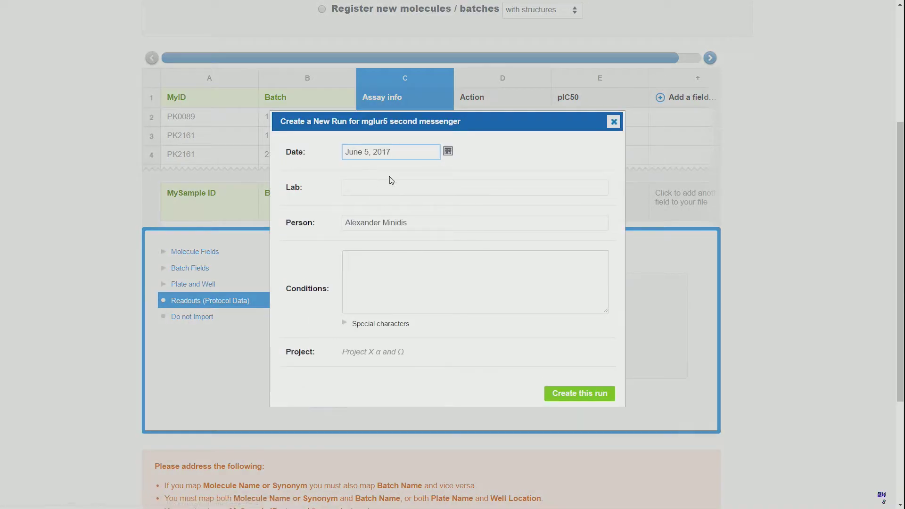
pyautogui.click(384, 187)
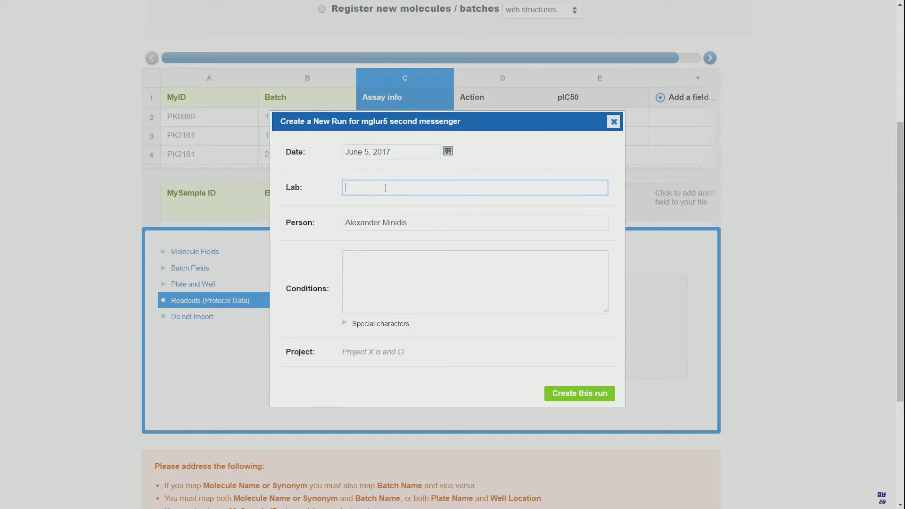
pyautogui.press('Tab')
pyautogui.press('Tab')
pyautogui.write('Summary of multiple runs, multiple assays')
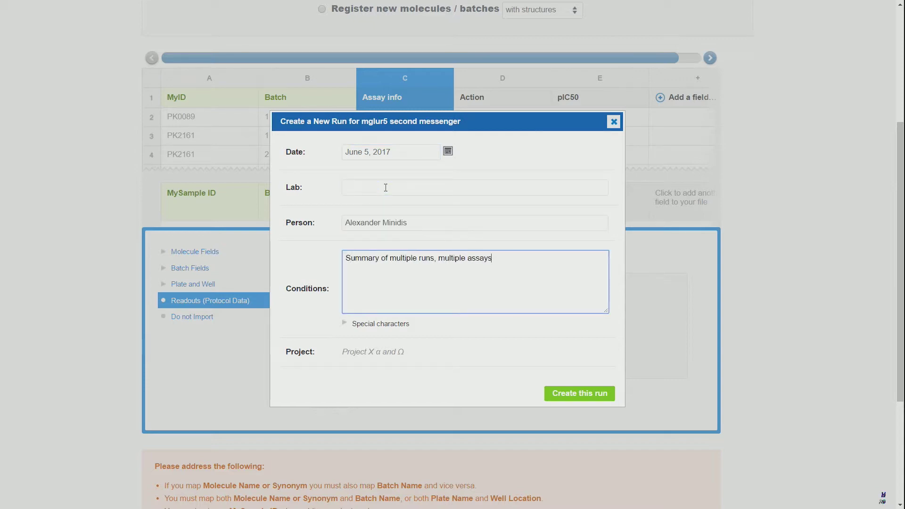
pyautogui.click(580, 393)
# - Map Assay info, Action and pIC50 as readouts of the new run
pyautogui.click(327, 426)
pyautogui.click(329, 404)
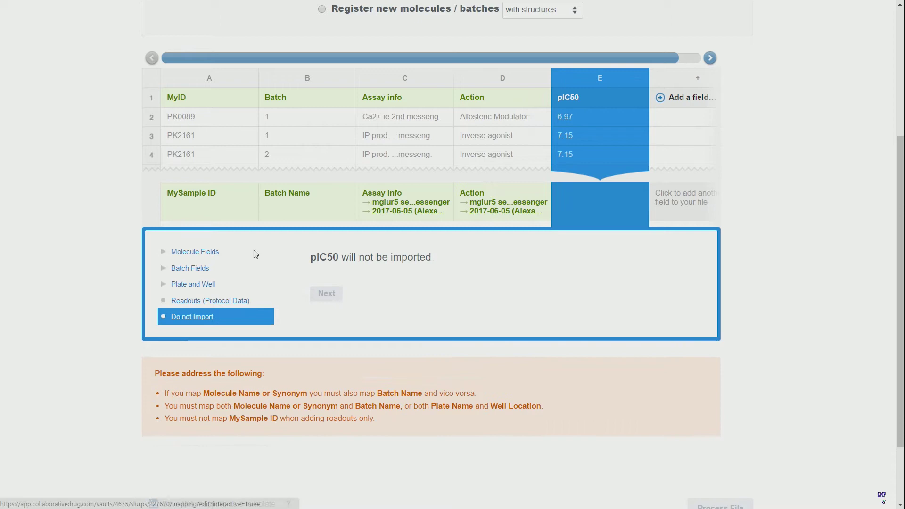
pyautogui.click(210, 300)
pyautogui.click(479, 327)
pyautogui.click(474, 345)
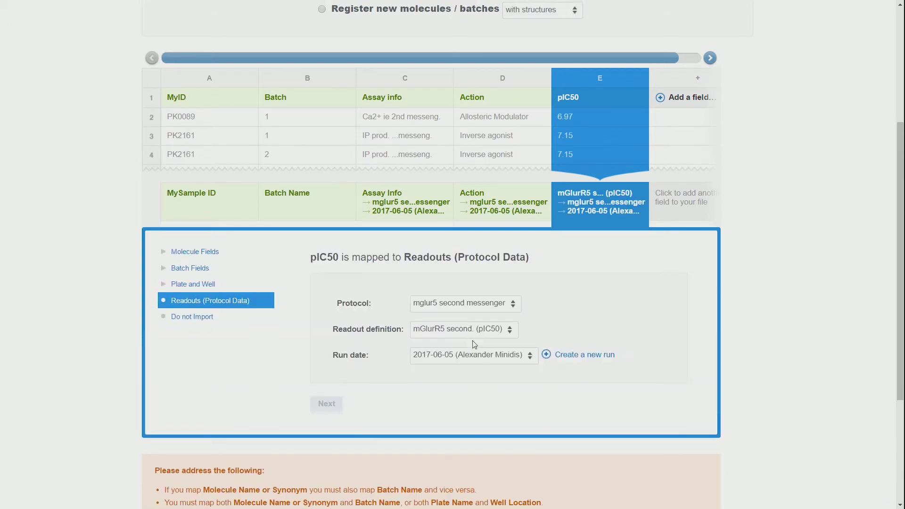
# - Map column E (pIC50) to the mglur5 second messenger pIC50 readout under Protocol Data
pyautogui.scroll(-2, 474, 345)
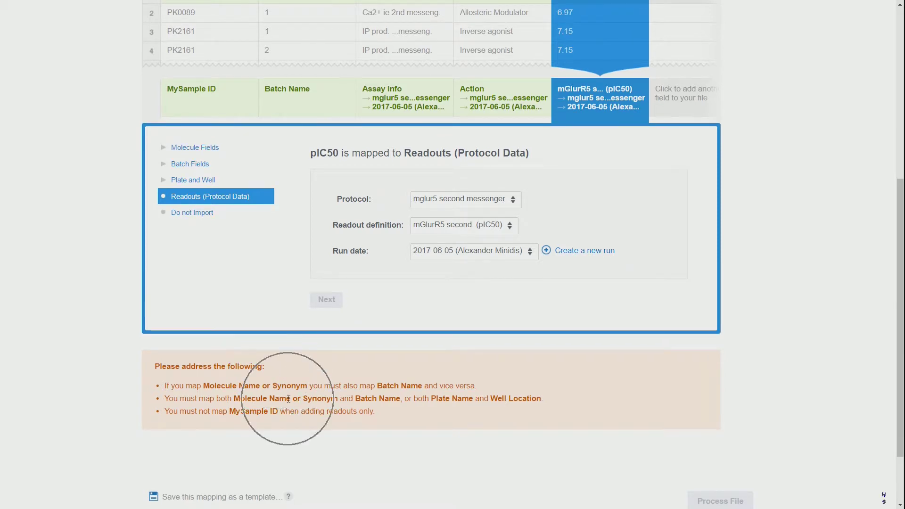
pyautogui.click(372, 411)
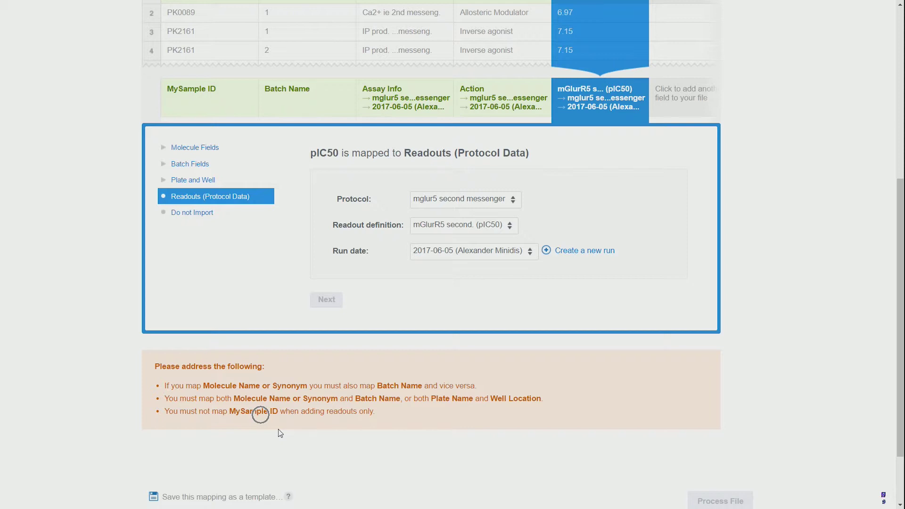
pyautogui.scroll(3, 280, 432)
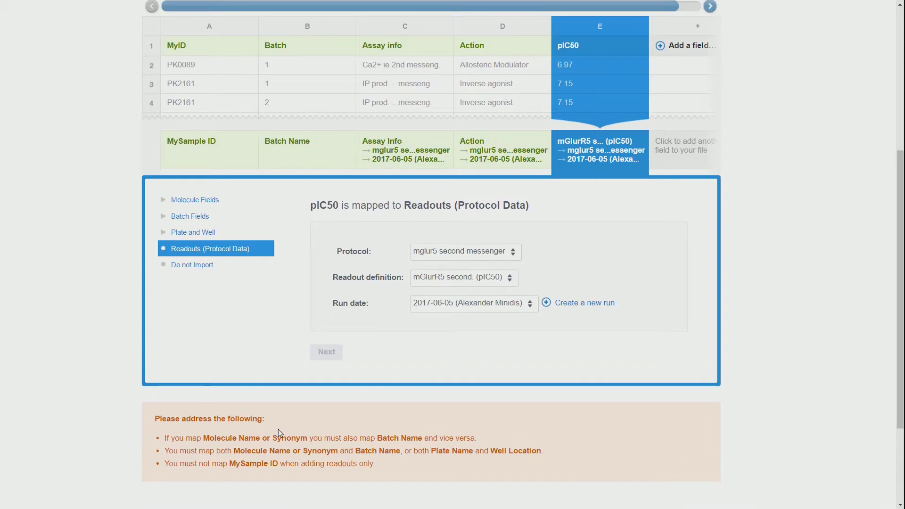
pyautogui.scroll(1, 280, 433)
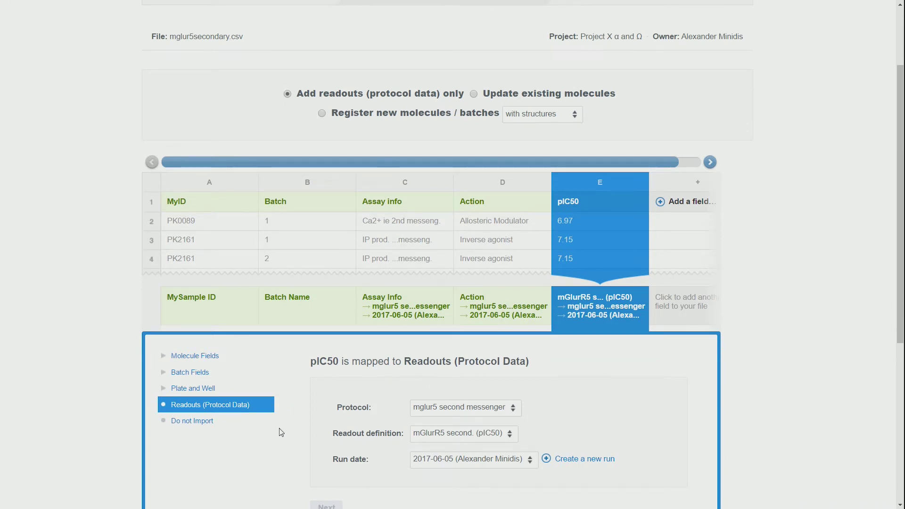
pyautogui.scroll(2, 281, 432)
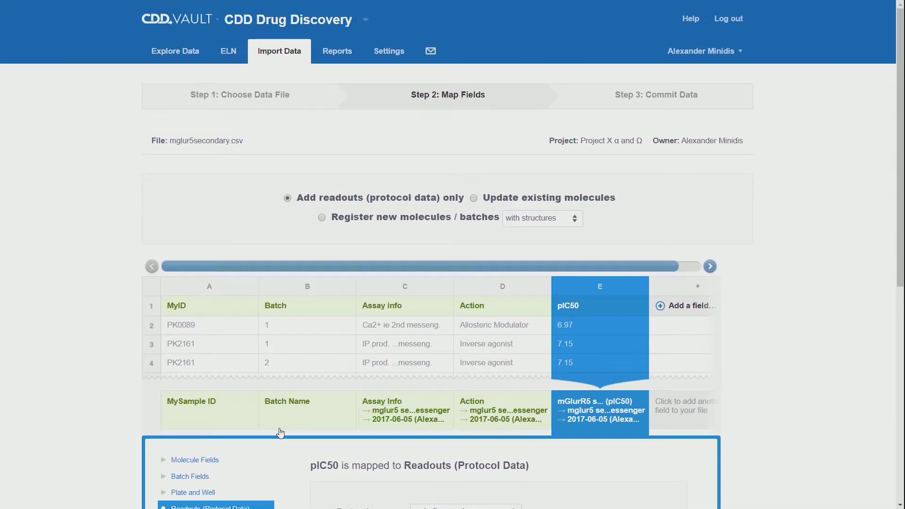
# - Bring up the vault's Batch Fields settings and look over the field definitions
pyautogui.click(389, 53)
pyautogui.click(203, 98)
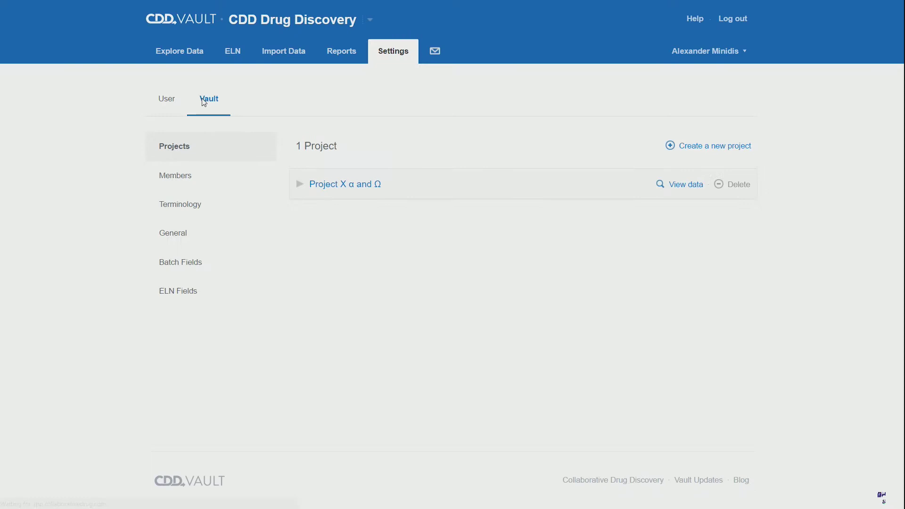
pyautogui.click(183, 264)
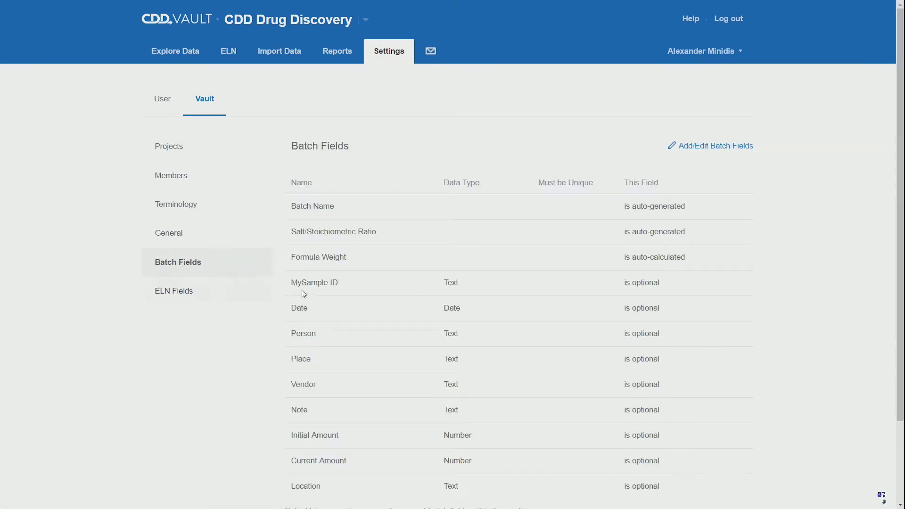
pyautogui.click(311, 283)
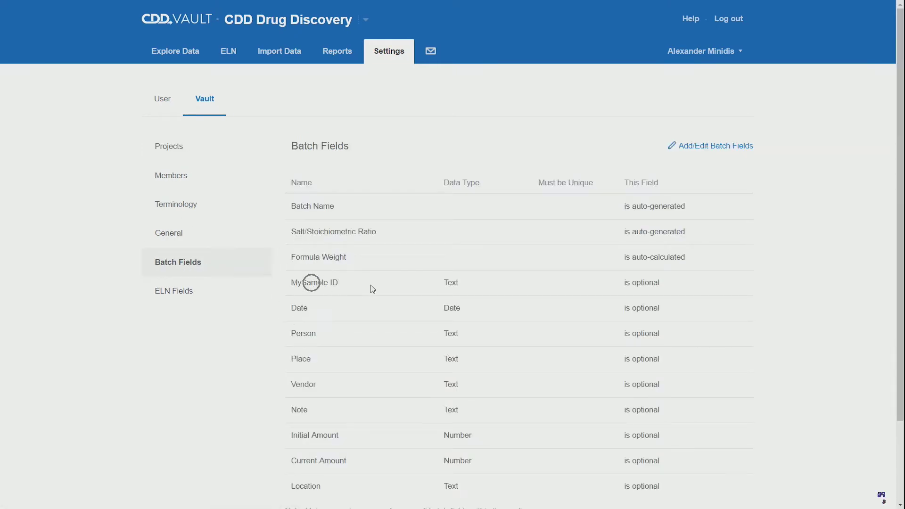
pyautogui.click(452, 284)
pyautogui.click(568, 282)
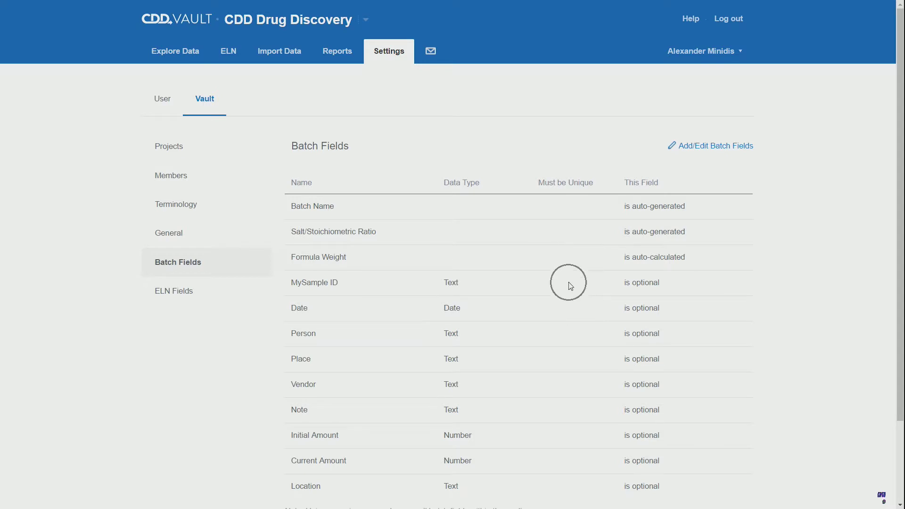
pyautogui.click(567, 183)
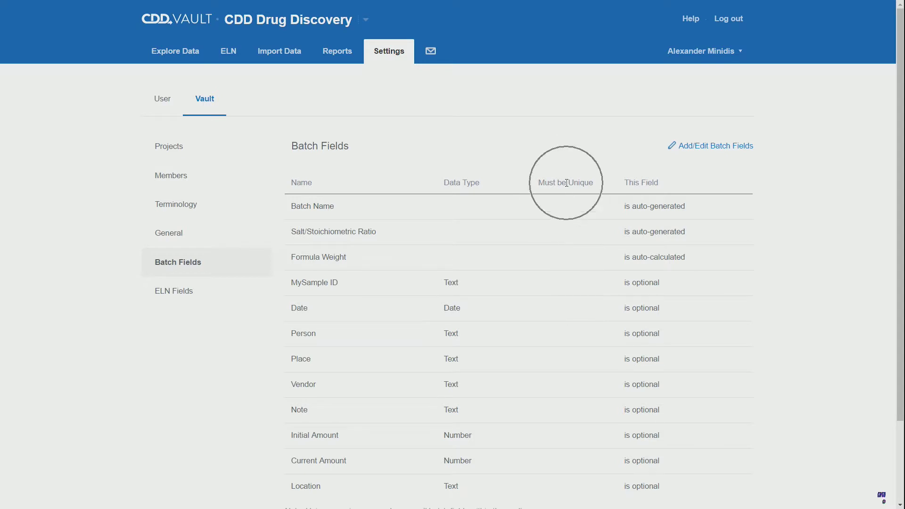
pyautogui.click(571, 279)
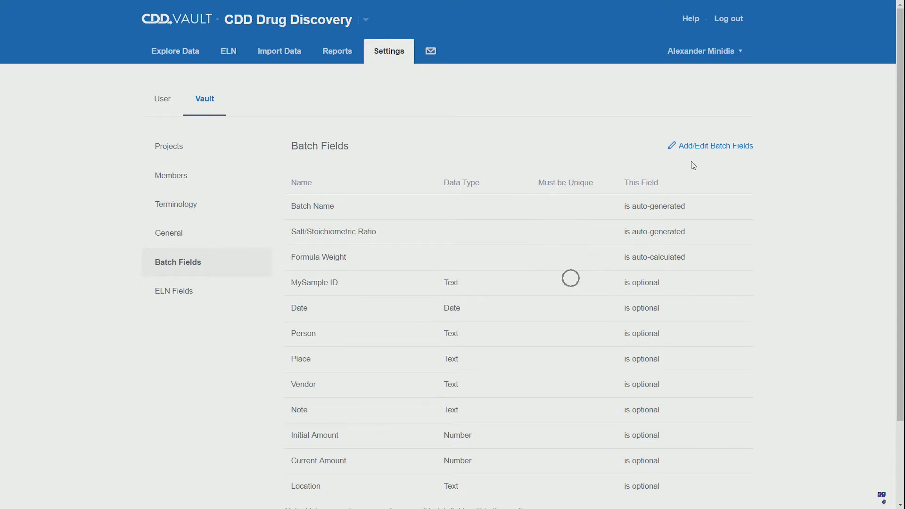
# - Mark MySample ID as Must be Unique and update the batch fields
pyautogui.click(693, 147)
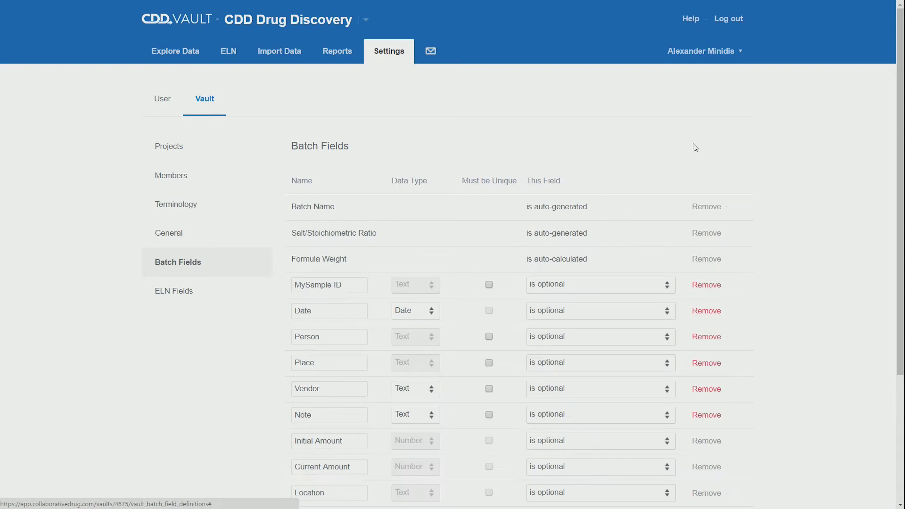
pyautogui.click(490, 289)
pyautogui.click(483, 185)
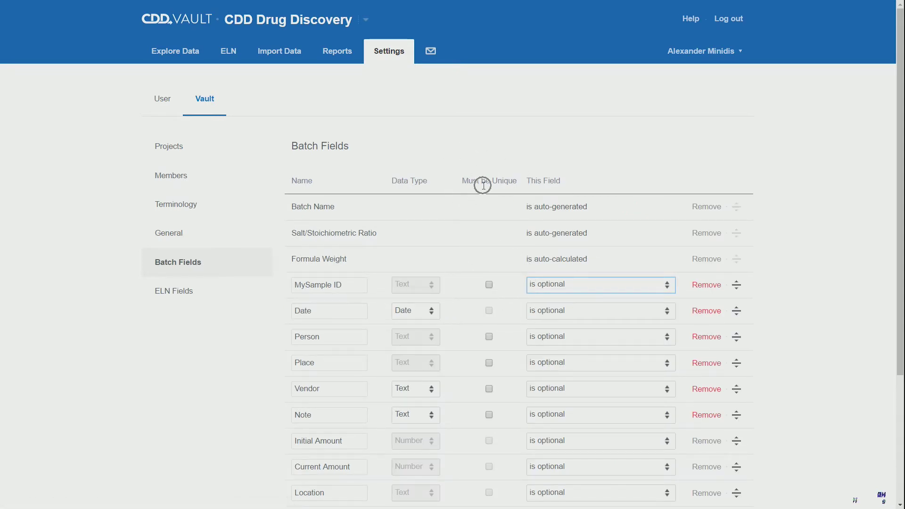
pyautogui.click(489, 286)
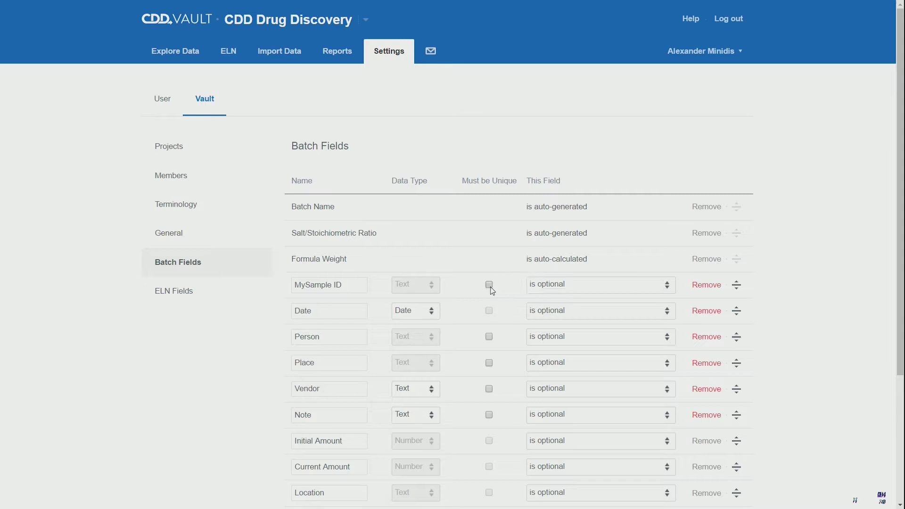
pyautogui.click(490, 286)
pyautogui.scroll(-3, 493, 292)
pyautogui.click(654, 385)
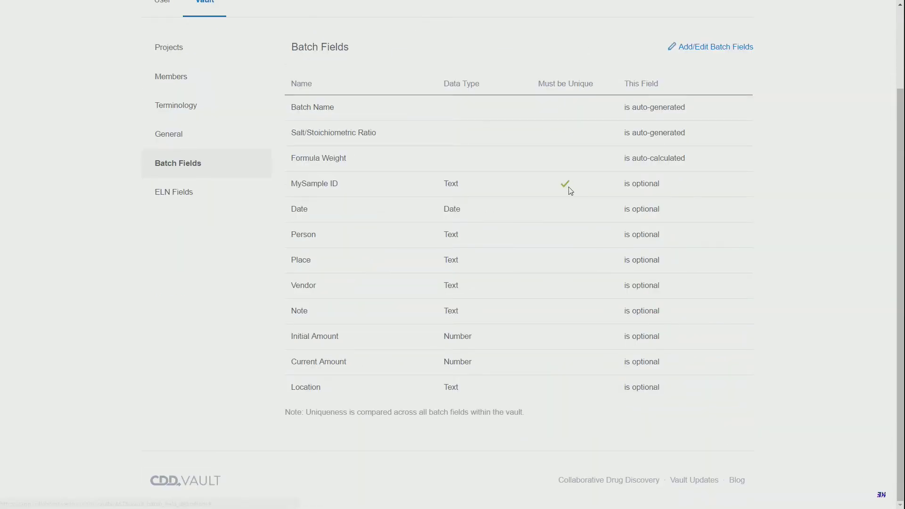
pyautogui.click(569, 188)
pyautogui.click(551, 79)
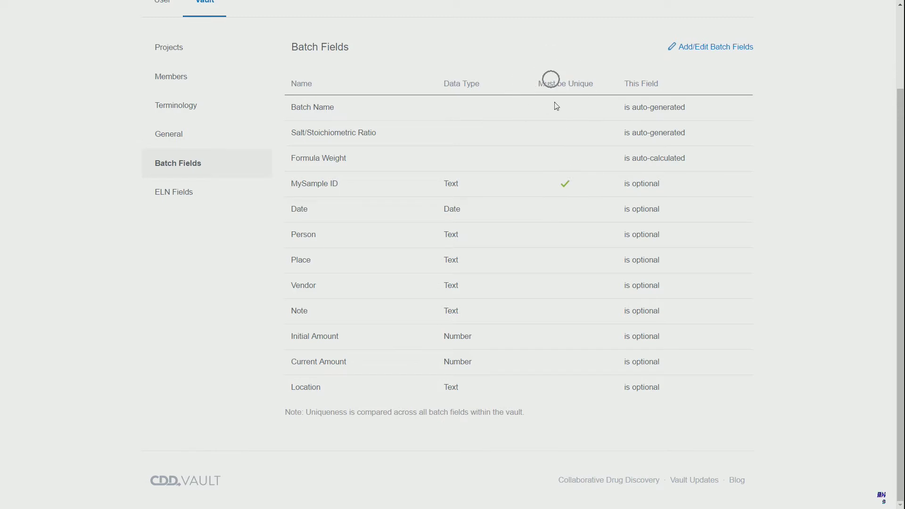
pyautogui.scroll(3, 575, 260)
# - Resume mapping mglur5secondary.csv from the Import Data list
pyautogui.click(274, 49)
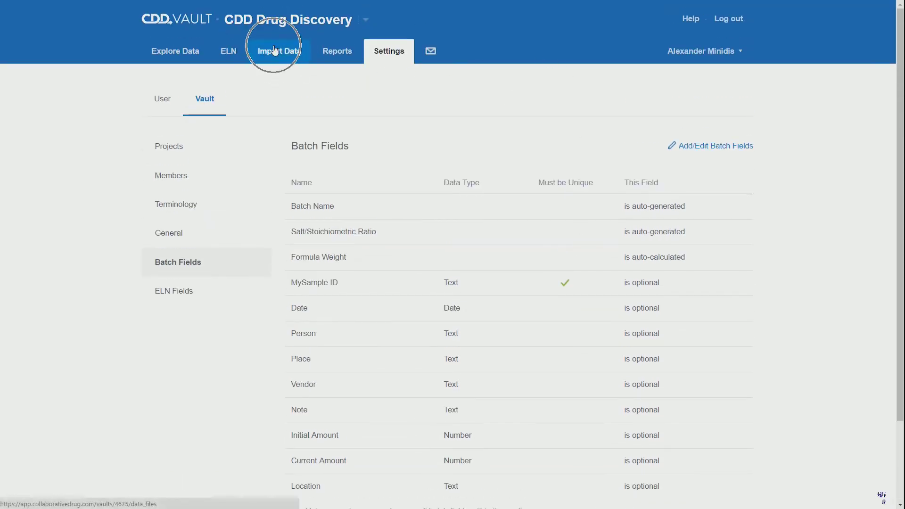
pyautogui.click(276, 48)
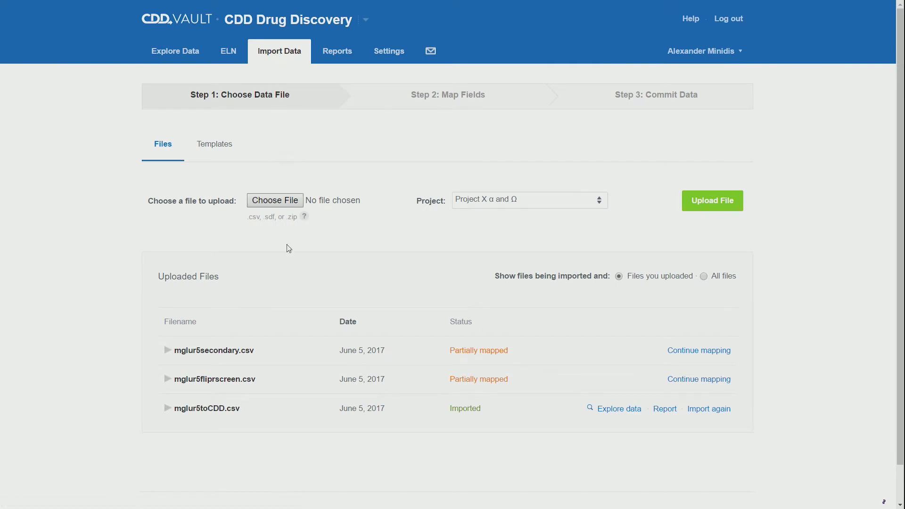
pyautogui.click(207, 353)
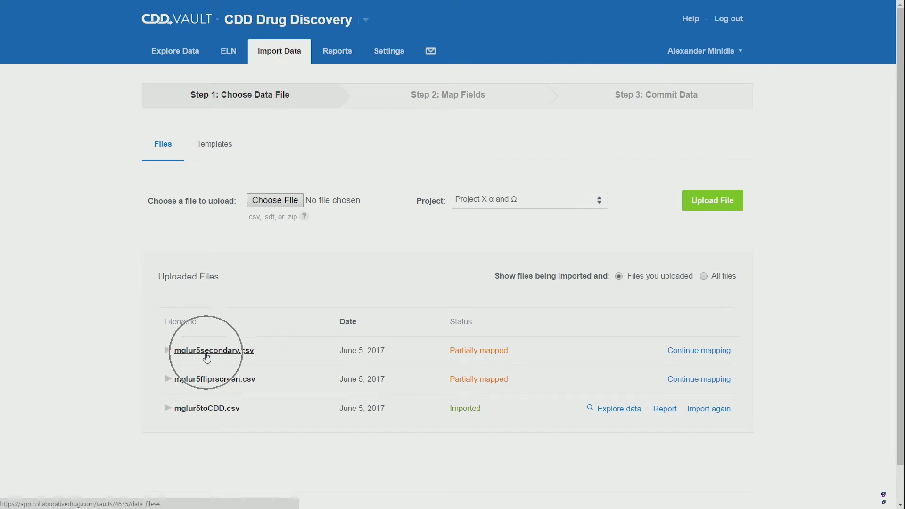
pyautogui.click(474, 355)
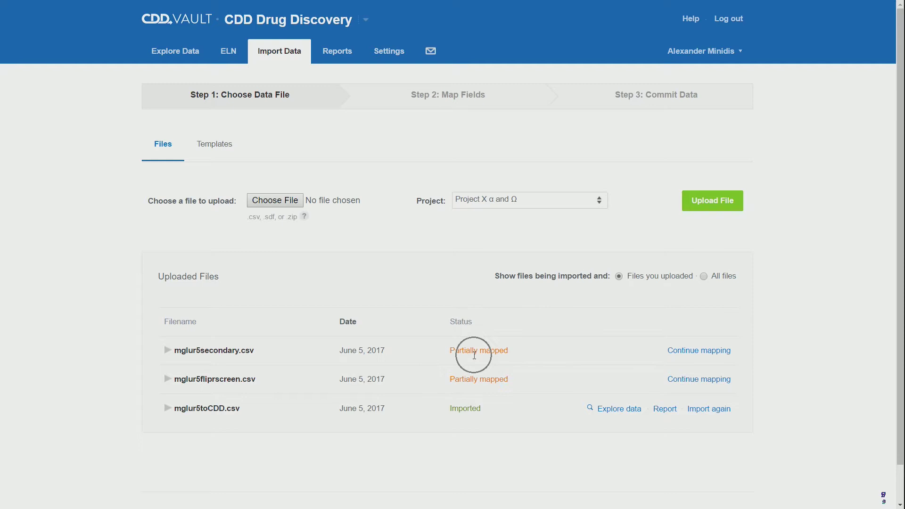
pyautogui.click(688, 350)
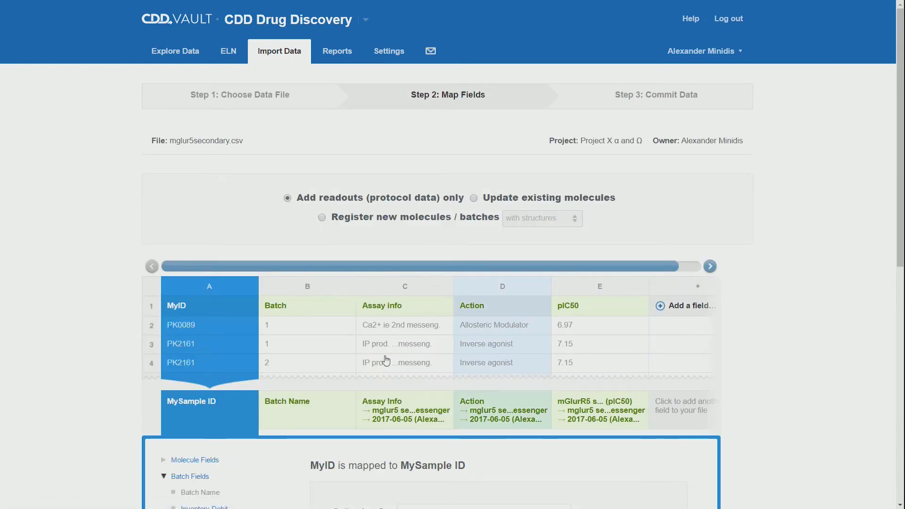
# - Accept MyID as MySample ID and advance past the Batch column
pyautogui.scroll(-2, 385, 361)
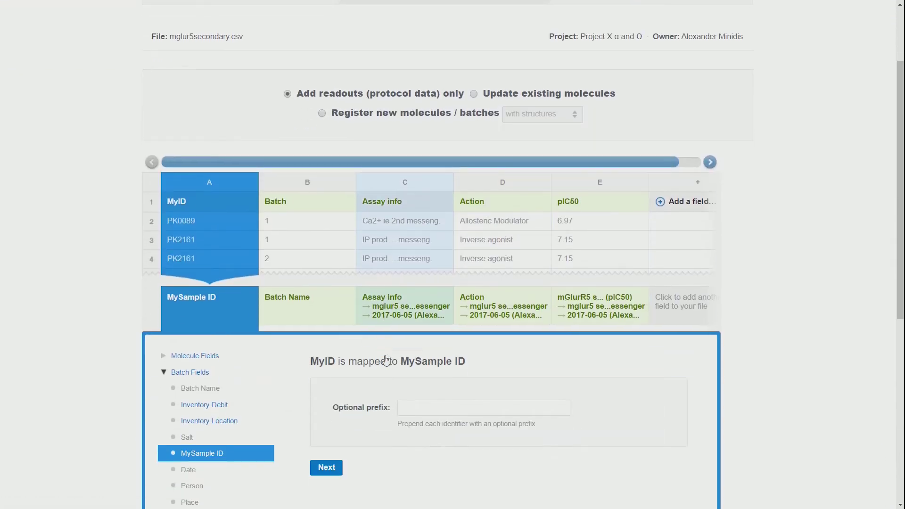
pyautogui.click(316, 94)
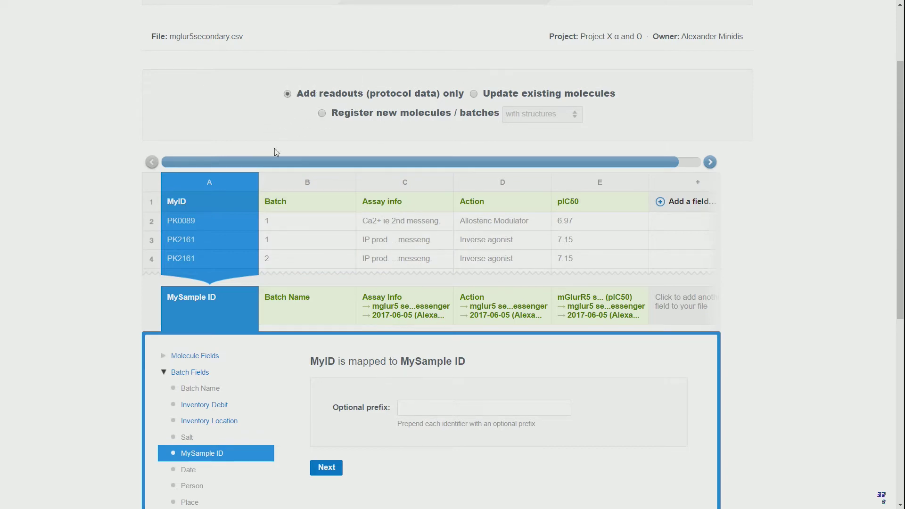
pyautogui.scroll(-5, 307, 254)
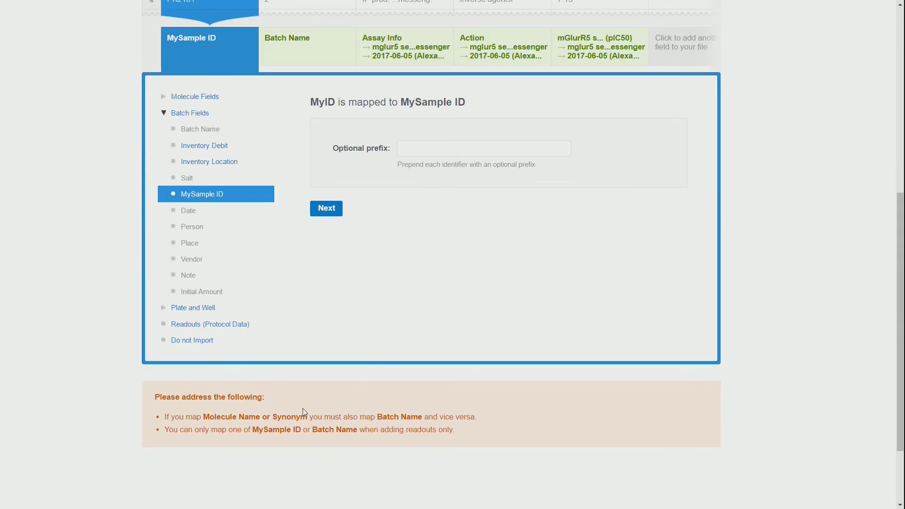
pyautogui.scroll(2, 485, 415)
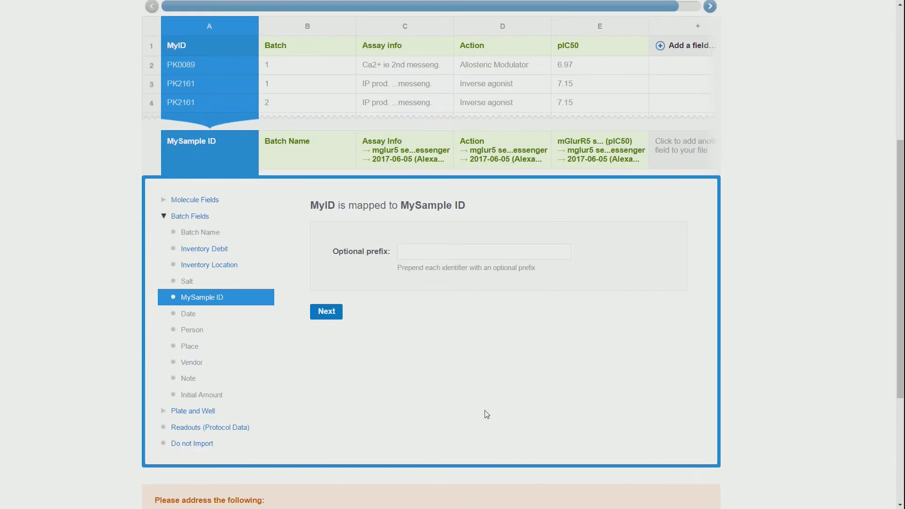
pyautogui.click(327, 312)
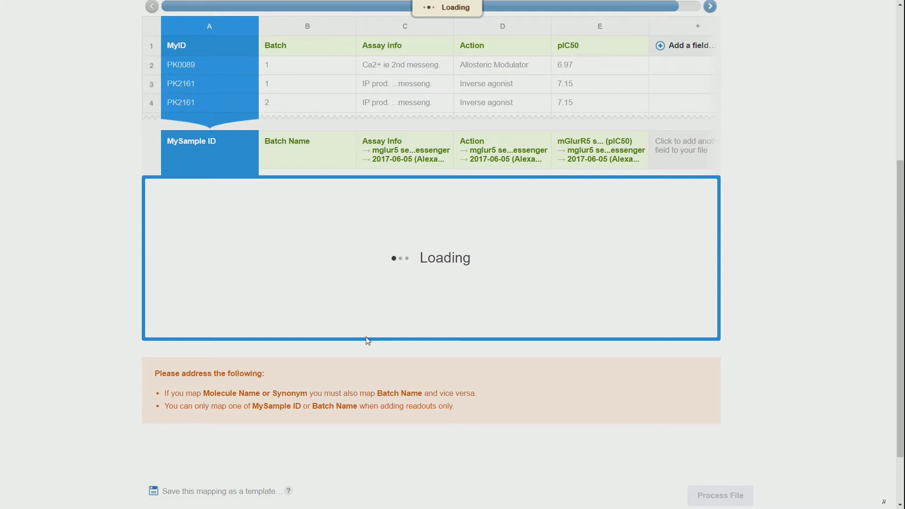
pyautogui.click(325, 239)
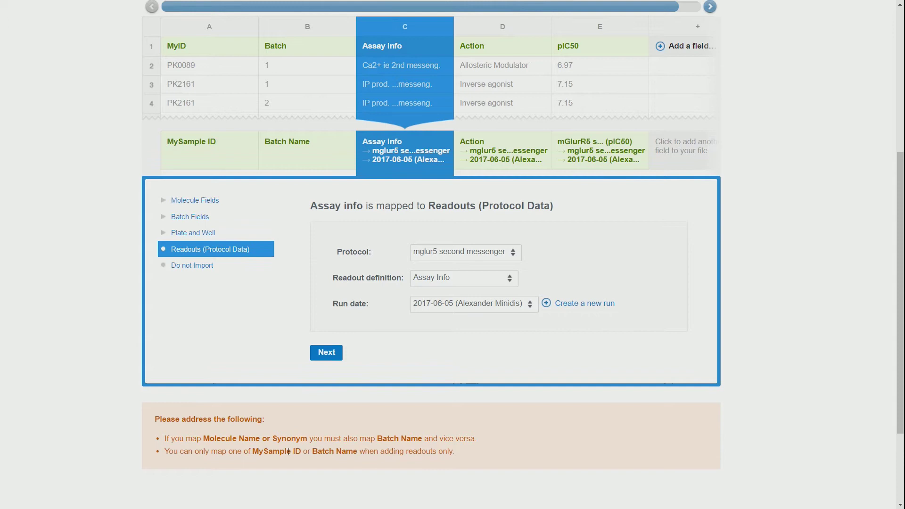
# - Set Batch to Do not Import, confirm the Assay info and Action readouts, and process the file
pyautogui.scroll(1, 259, 125)
pyautogui.click(292, 72)
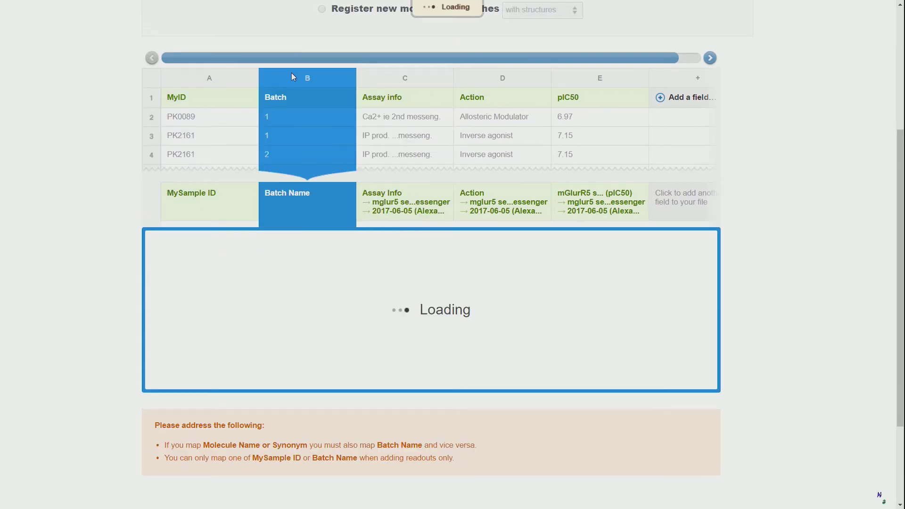
pyautogui.scroll(-2, 283, 340)
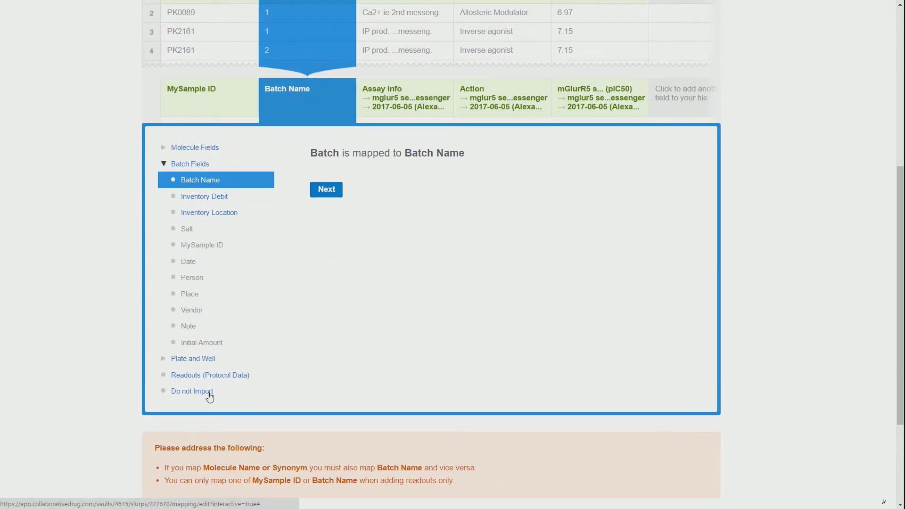
pyautogui.click(208, 395)
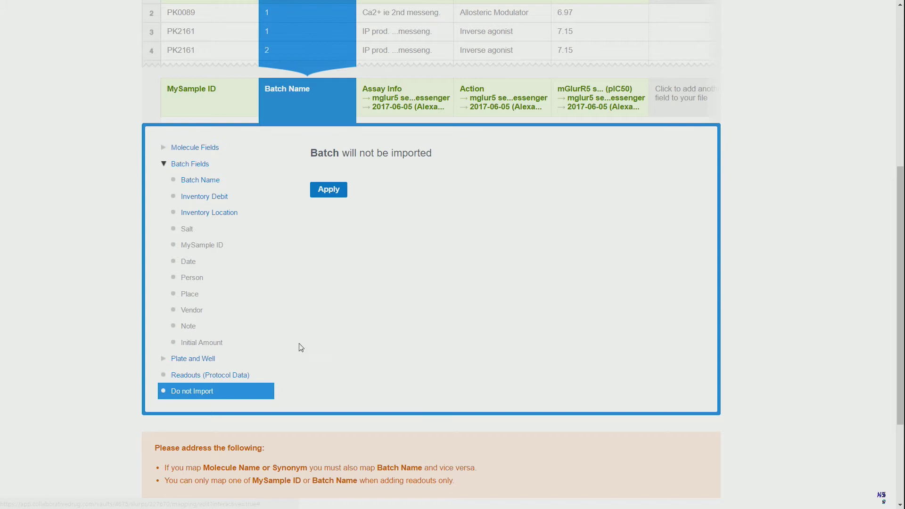
pyautogui.click(329, 191)
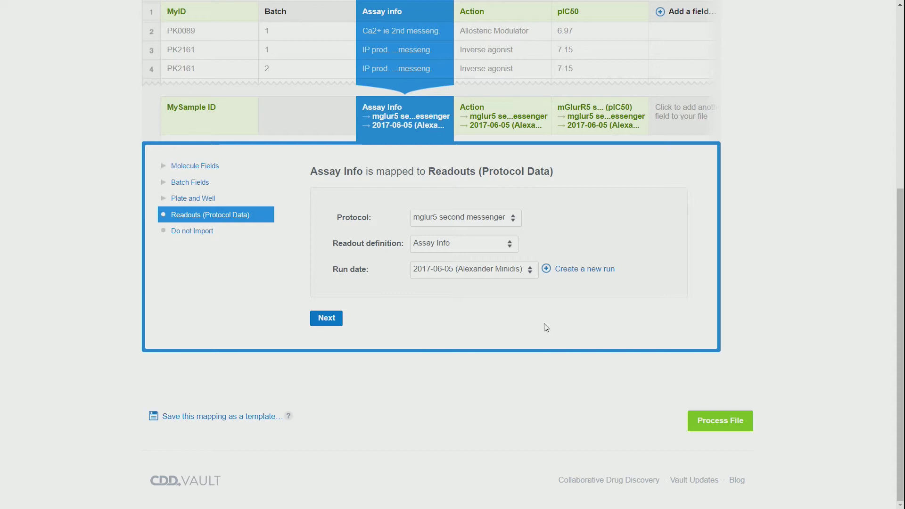
pyautogui.click(334, 375)
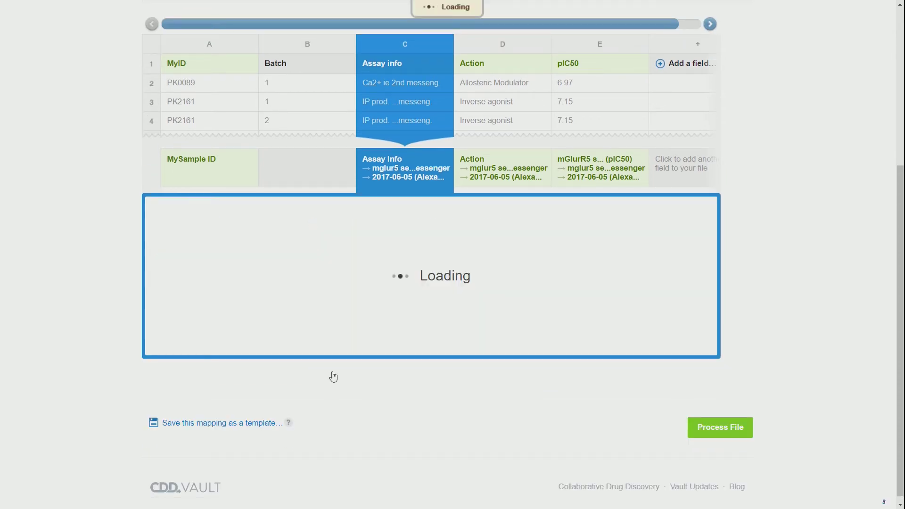
pyautogui.click(334, 376)
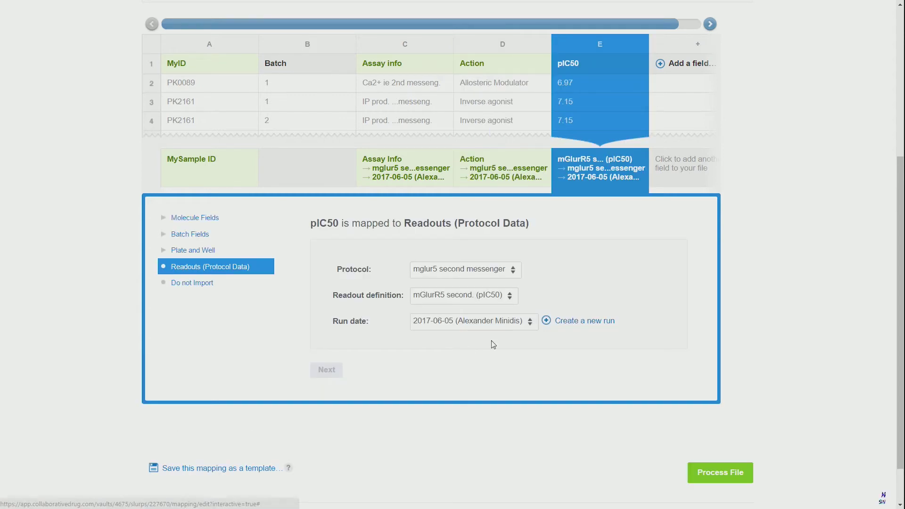
pyautogui.click(711, 471)
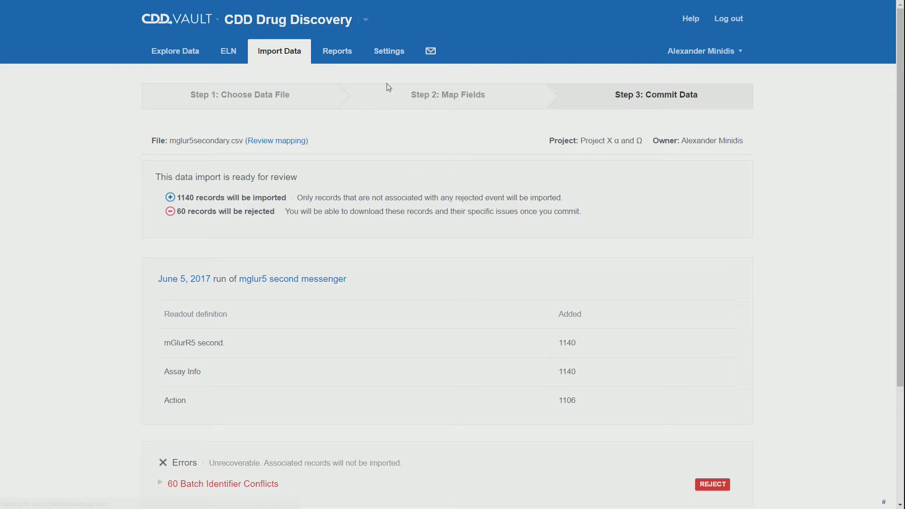
# - Expand the 60 batch identifier conflicts, scan the error table, then reject the import
pyautogui.scroll(-3, 209, 342)
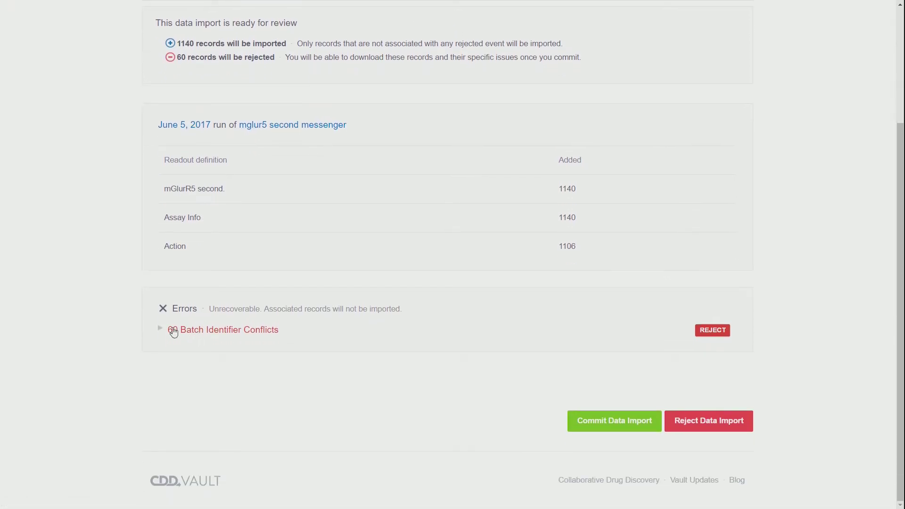
pyautogui.click(173, 330)
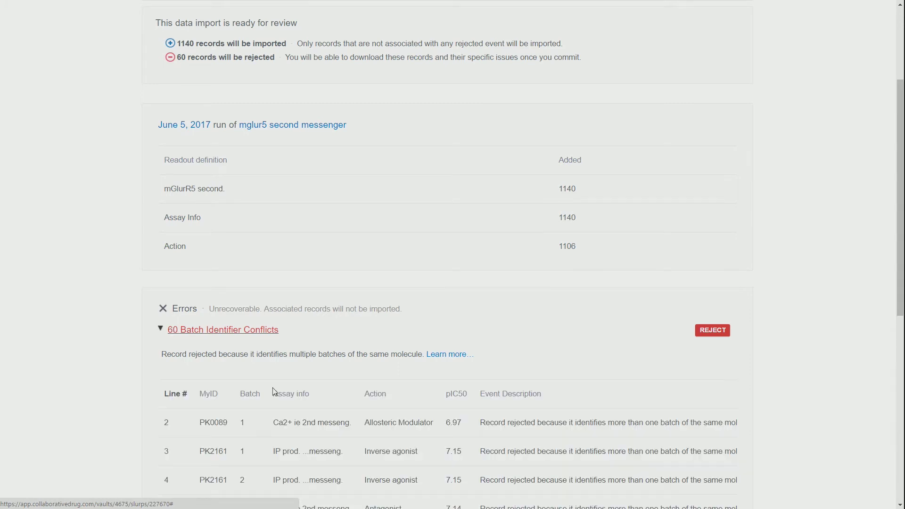
pyautogui.scroll(-3, 284, 417)
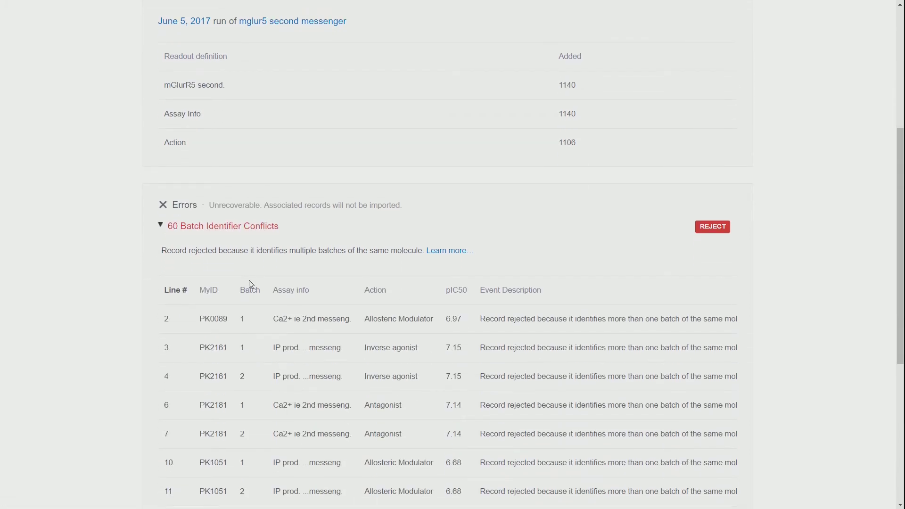
pyautogui.scroll(-3, 253, 388)
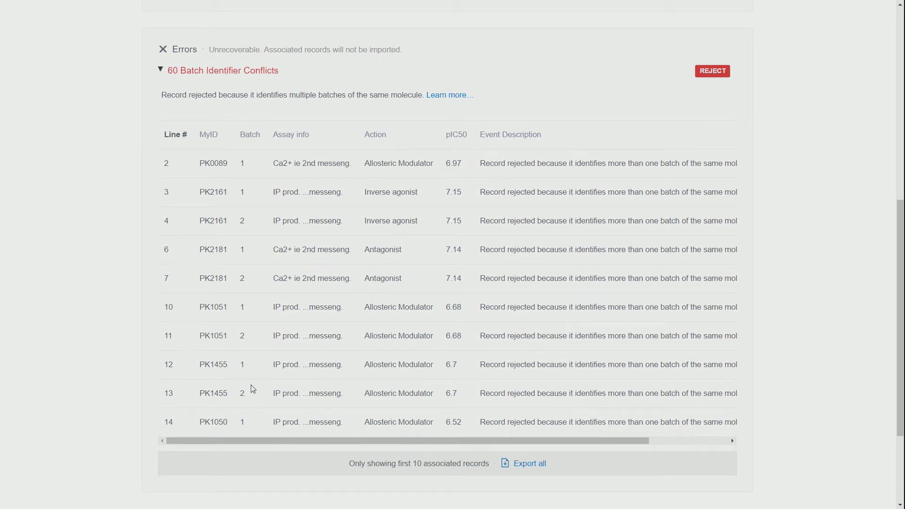
pyautogui.scroll(-1, 253, 388)
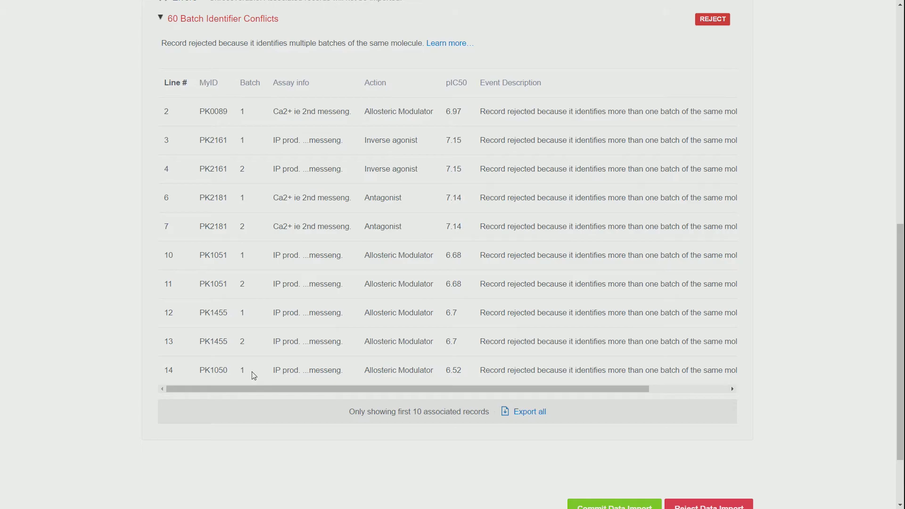
pyautogui.scroll(-1, 253, 372)
pyautogui.click(711, 455)
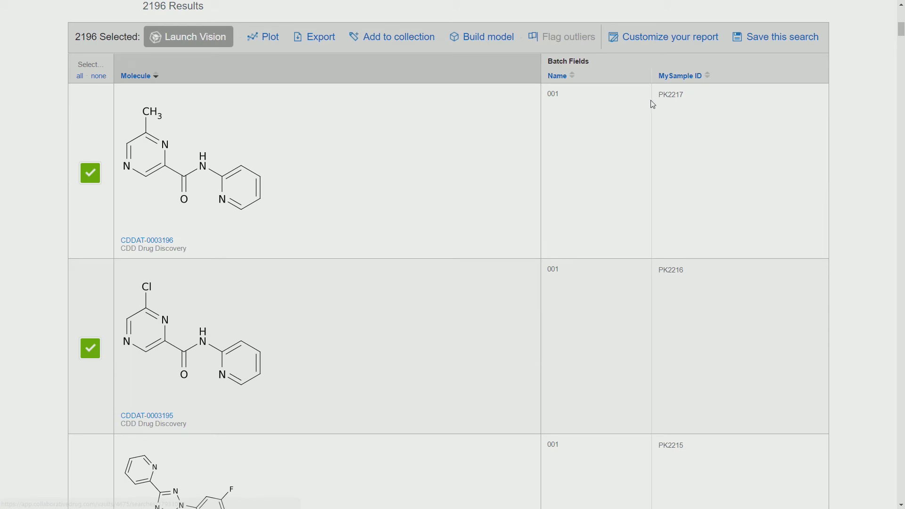
# - Export the 2196 results as a CSV, download it, and open it in Excel
pyautogui.click(314, 36)
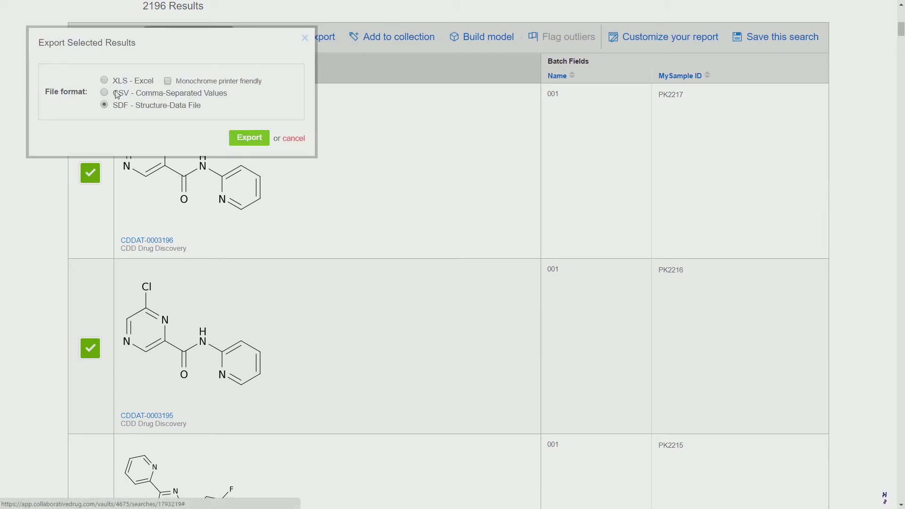
pyautogui.click(105, 96)
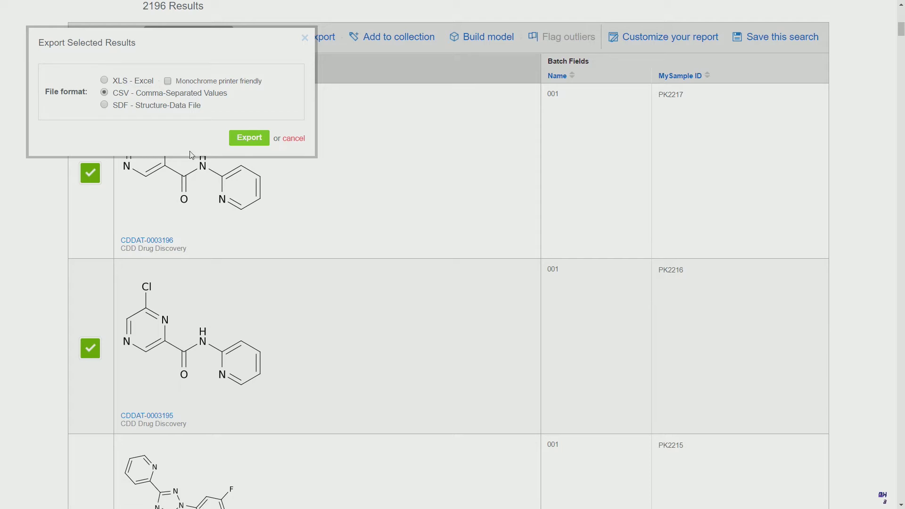
pyautogui.click(249, 138)
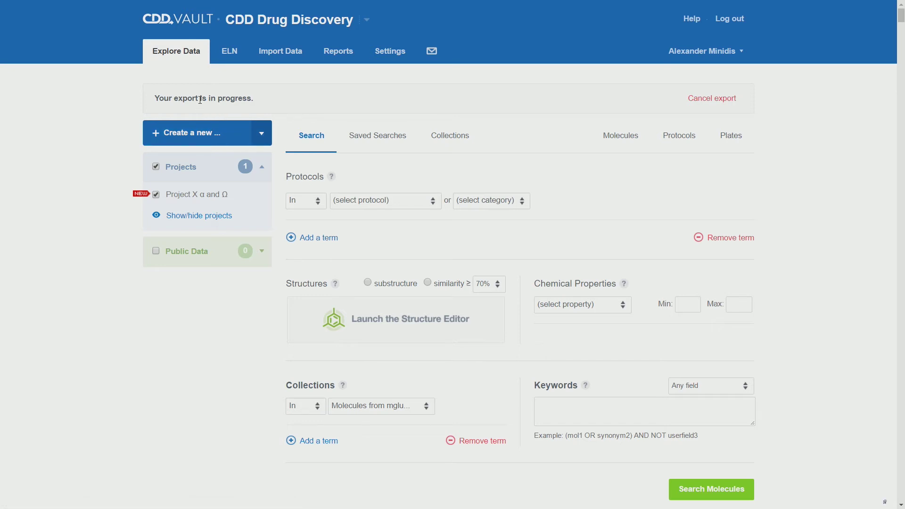
pyautogui.click(722, 98)
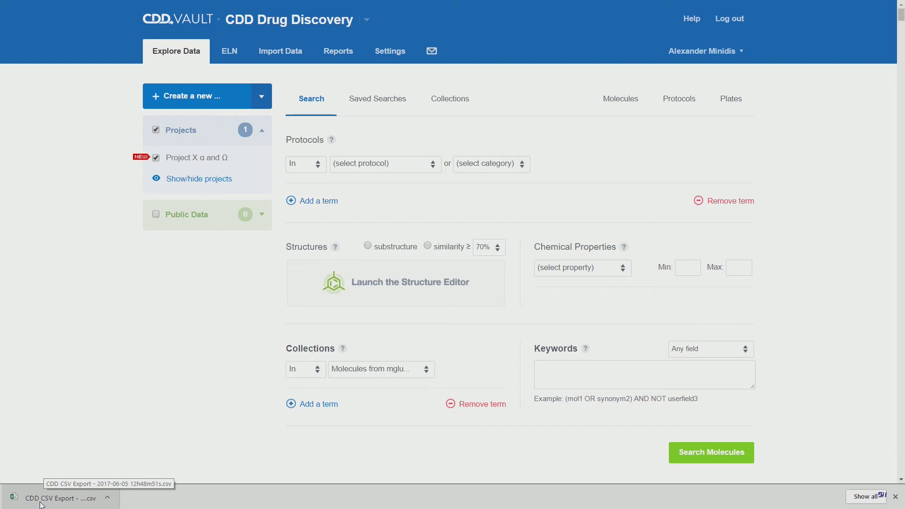
pyautogui.click(40, 499)
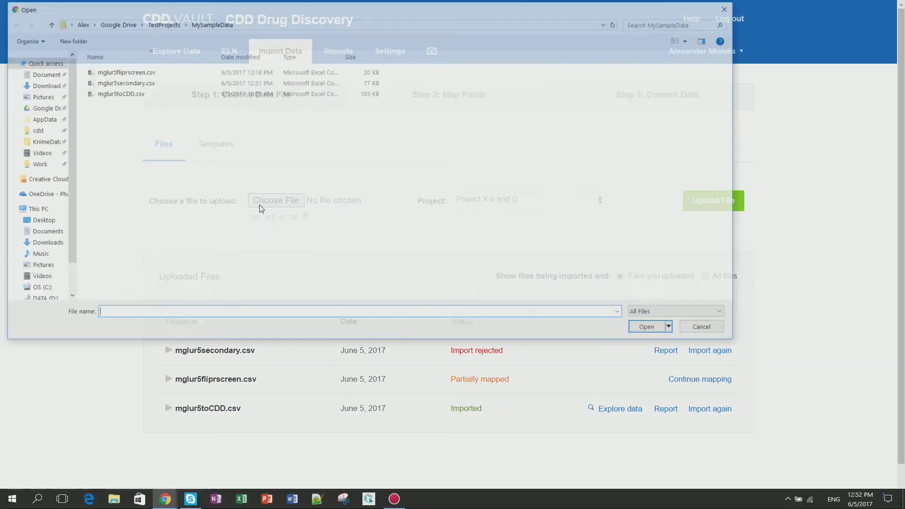
# - Upload mglur5secondary.csv and map Molecule Name and Batch as Batch Name
pyautogui.click(132, 81)
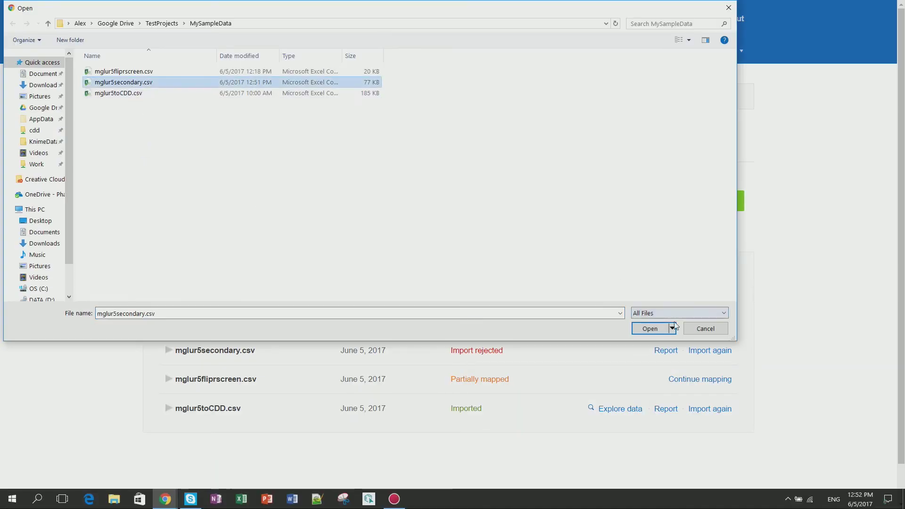
pyautogui.press('Return')
pyautogui.scroll(-5, 295, 217)
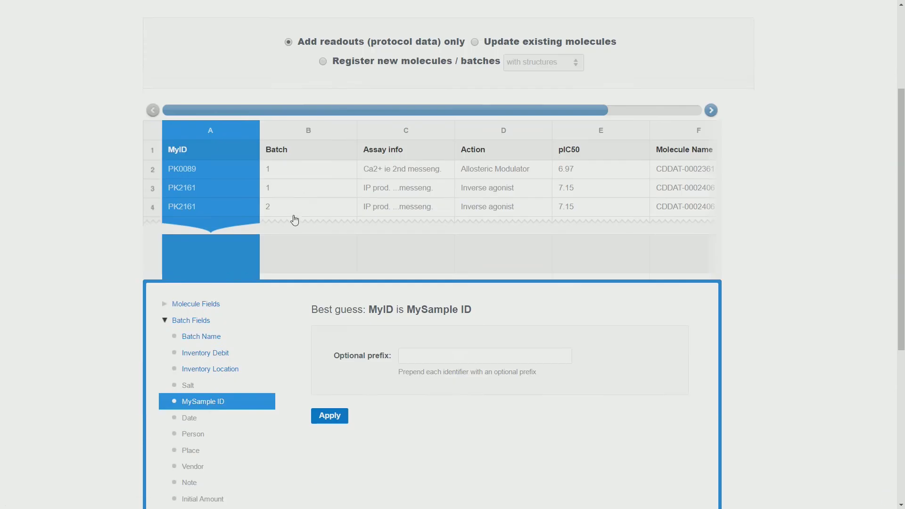
pyautogui.click(695, 48)
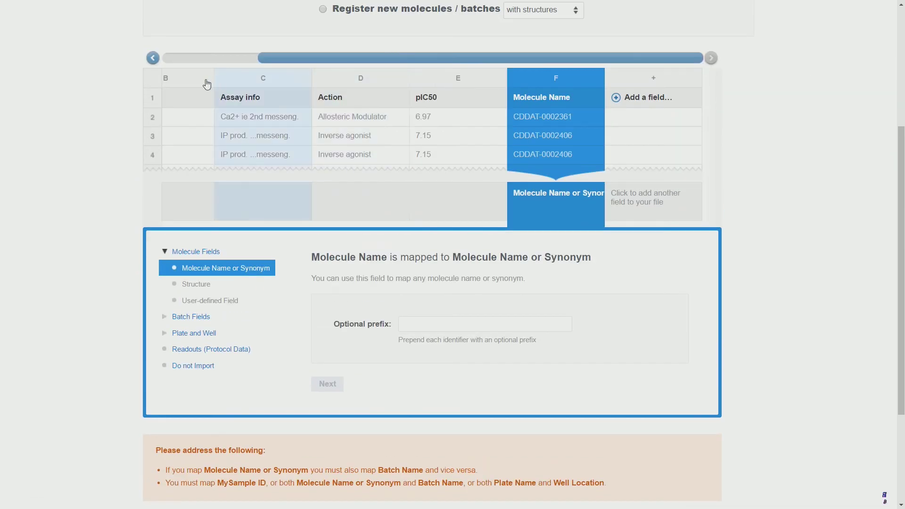
pyautogui.click(173, 78)
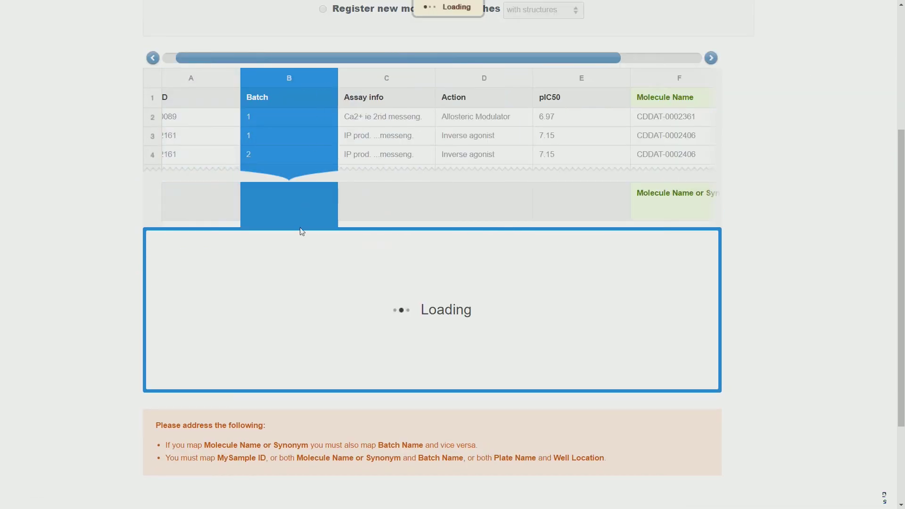
pyautogui.click(331, 296)
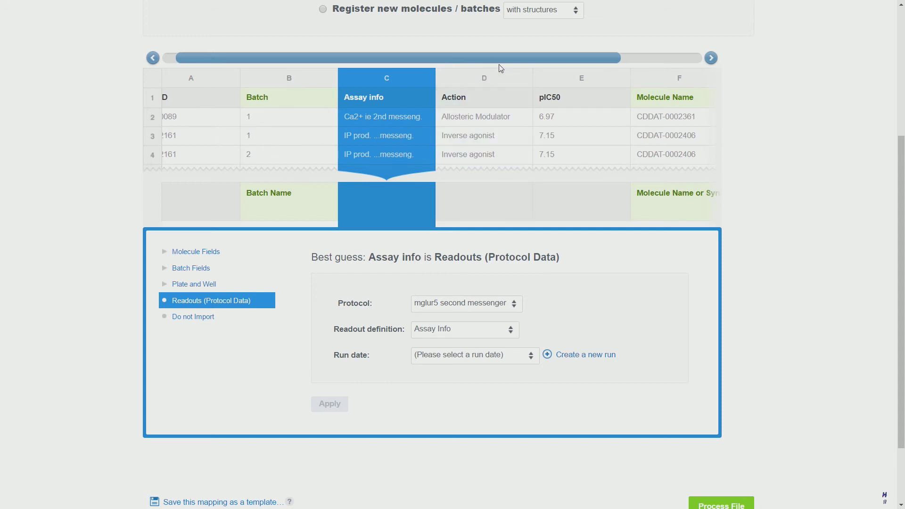
# - Pick the 2017-06-05 run, map Assay info, Action and pIC50 readouts, and process the file
pyautogui.click(473, 355)
pyautogui.click(491, 392)
pyautogui.click(331, 427)
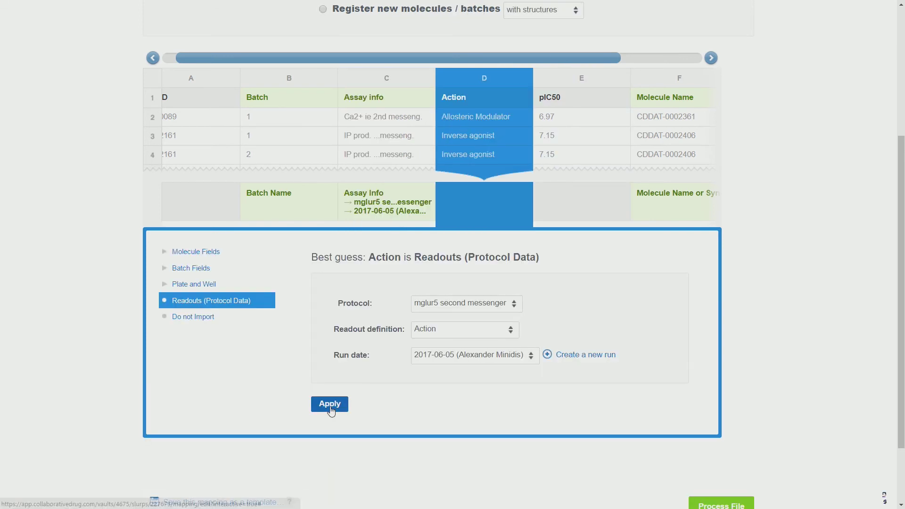
pyautogui.click(332, 407)
pyautogui.click(216, 312)
pyautogui.click(483, 330)
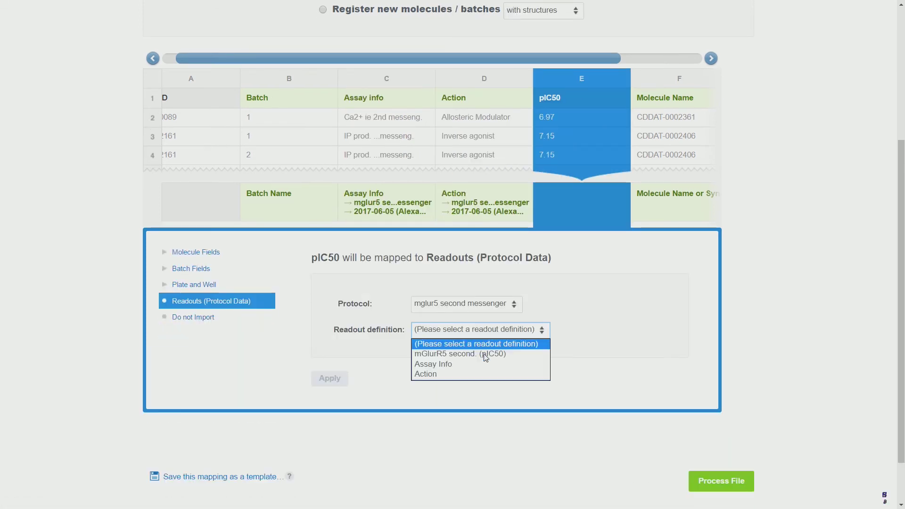
pyautogui.click(485, 354)
pyautogui.click(332, 425)
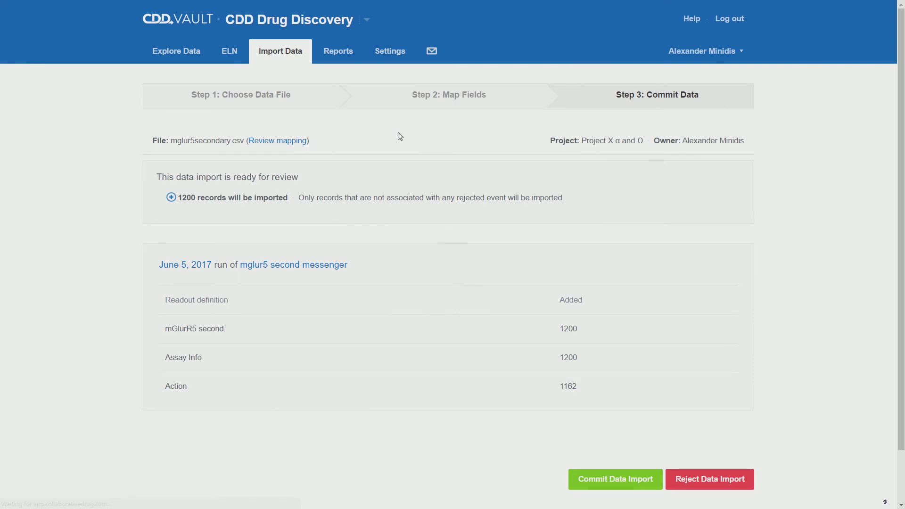
# - Commit the 1200-record import and request e-mail progress updates
pyautogui.click(640, 486)
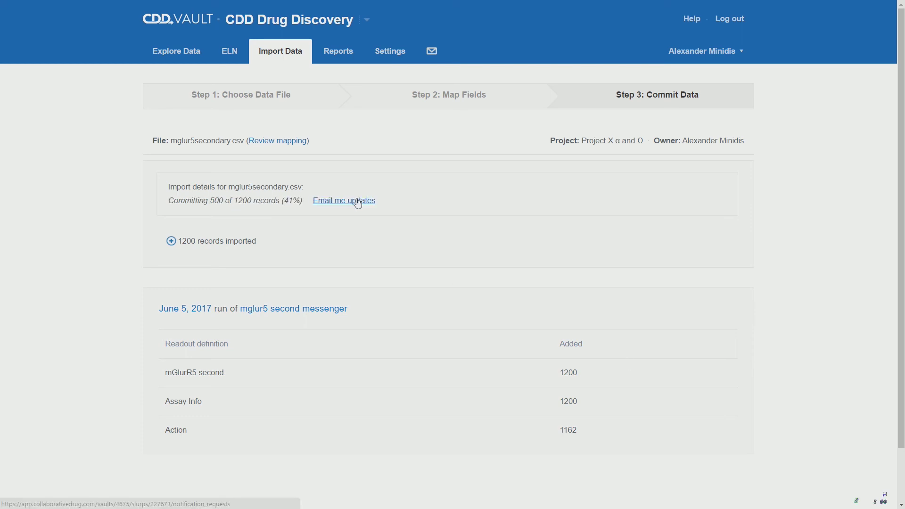
pyautogui.click(349, 200)
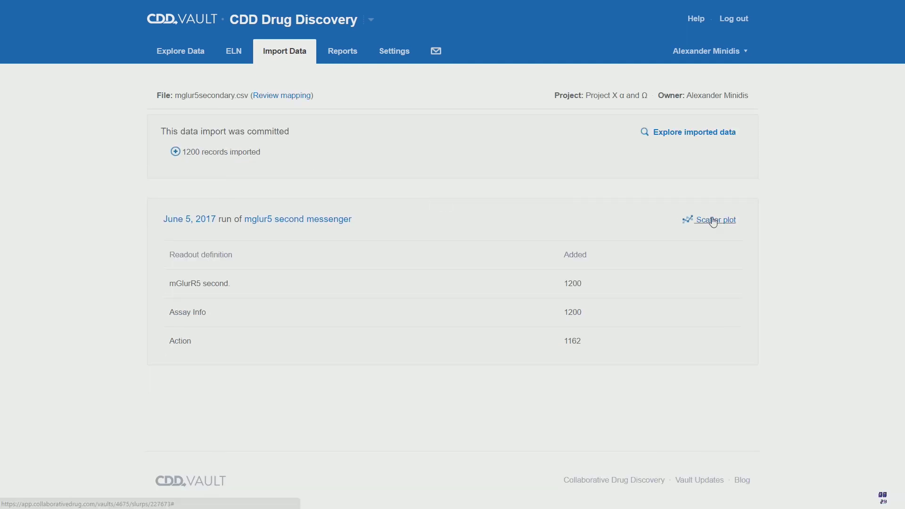
# - Explore the imported data to list the 1164 molecules with their readouts
pyautogui.click(703, 137)
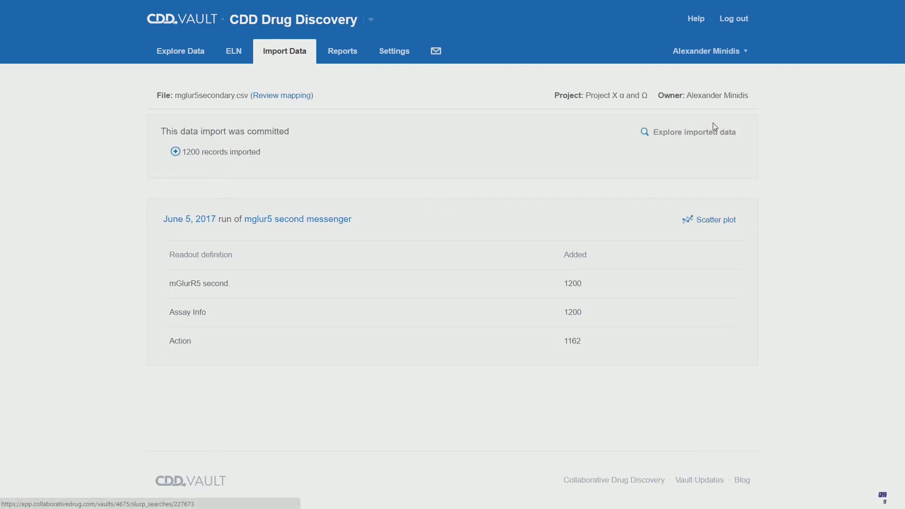
pyautogui.click(688, 137)
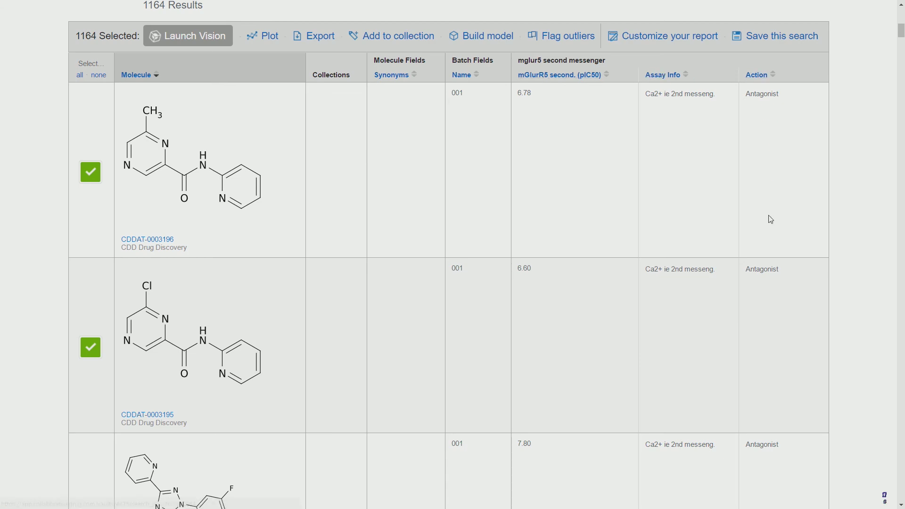
pyautogui.scroll(10, 770, 220)
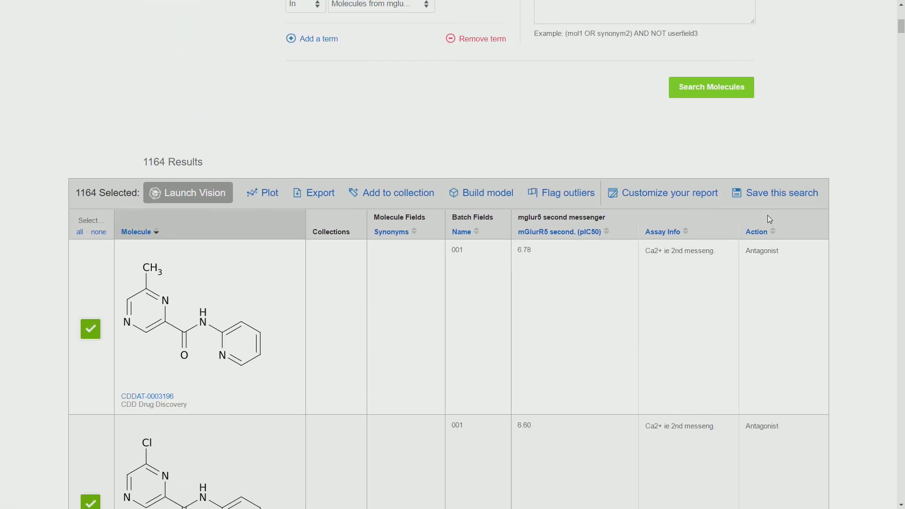